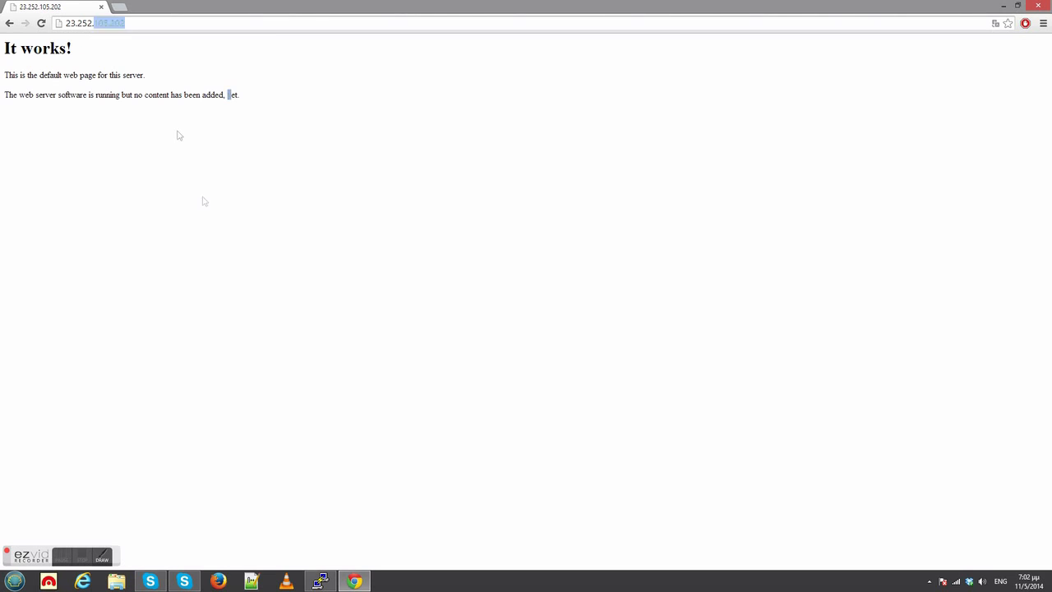
Switch to the PuTTY terminal, list all files in the home directory with ls -la, and run ./install.sh.
left_click(321, 581)
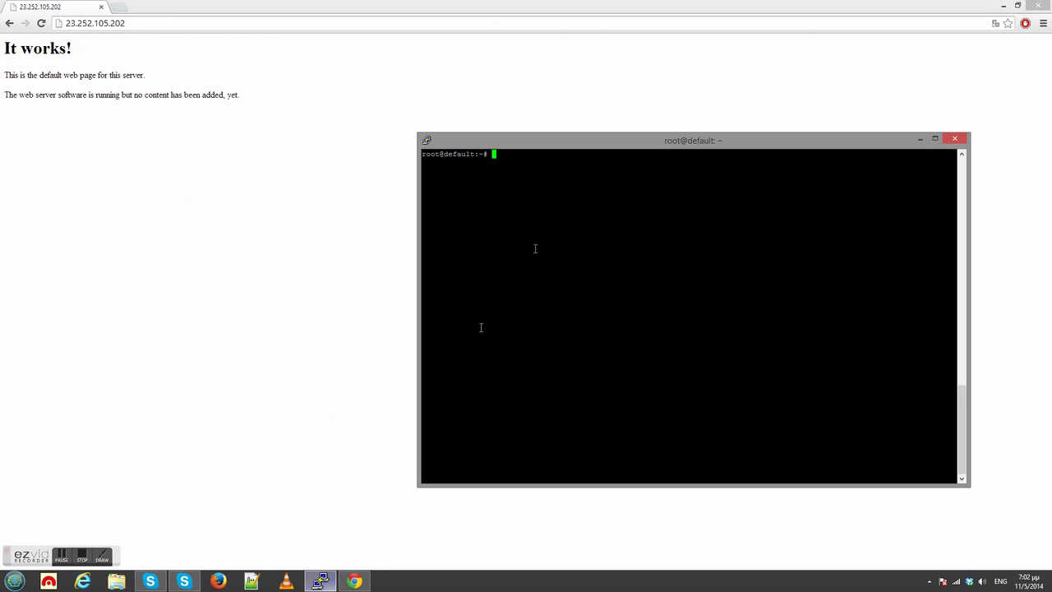
type("ls -la")
key("Return")
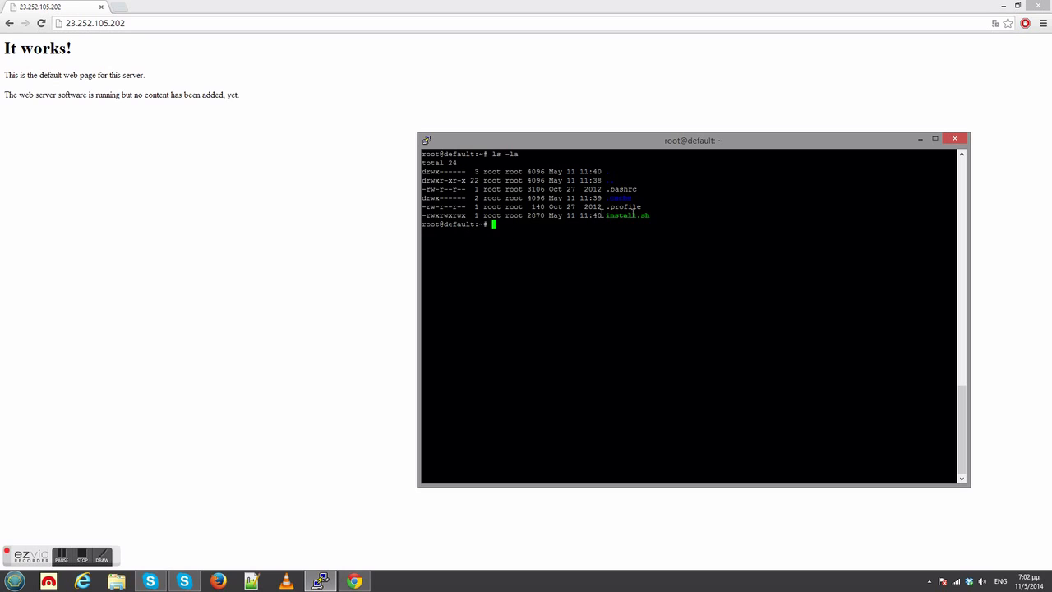
type("./ins")
key("Tab")
key("Return")
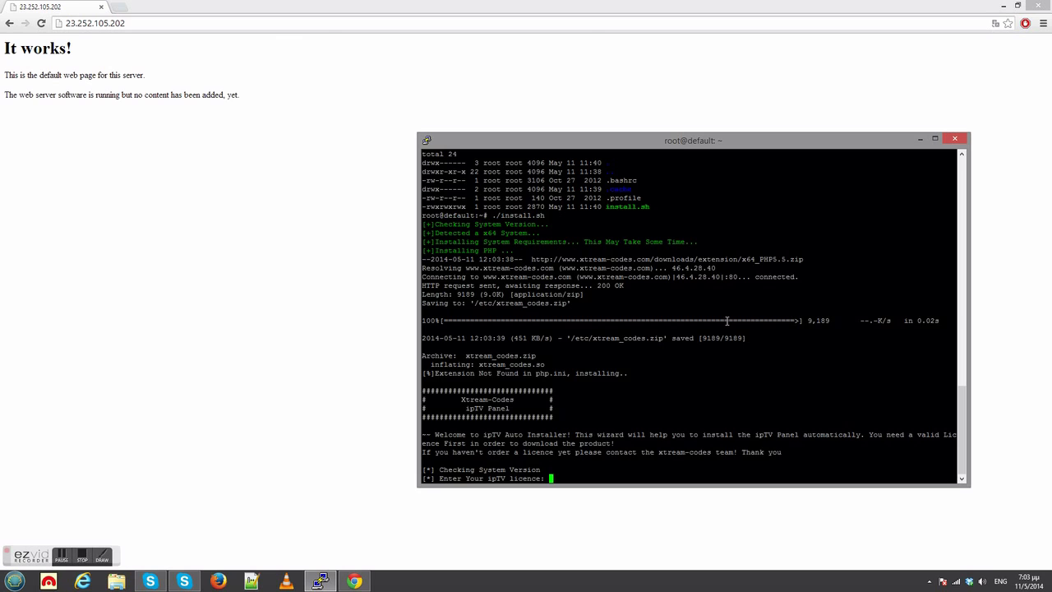
Supply the ipTV licence key and the desired MySQL root password to the installer.
right_click(687, 392)
key("Return")
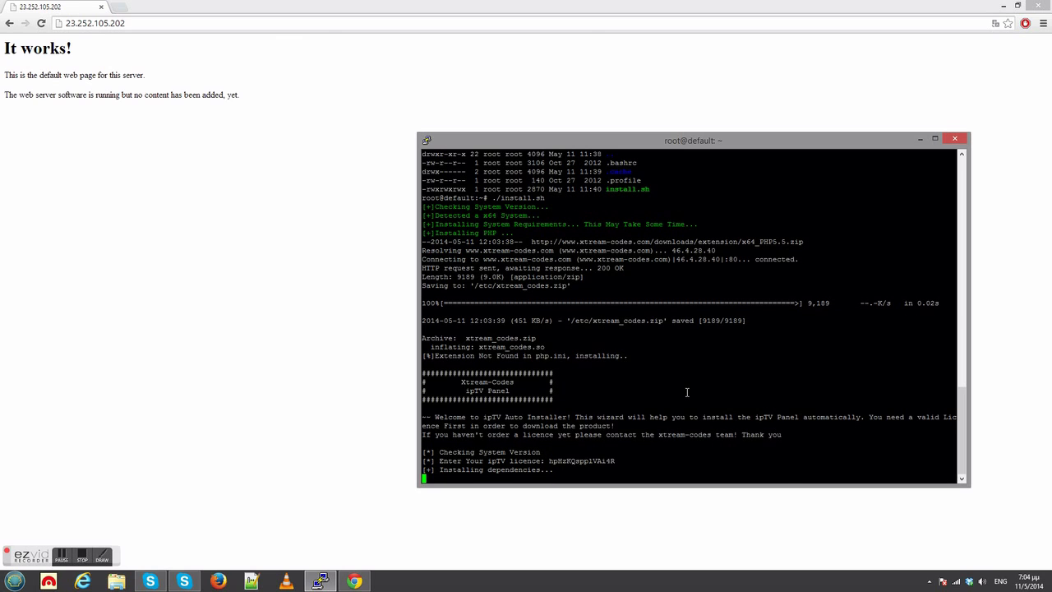
right_click(687, 392)
key("Return")
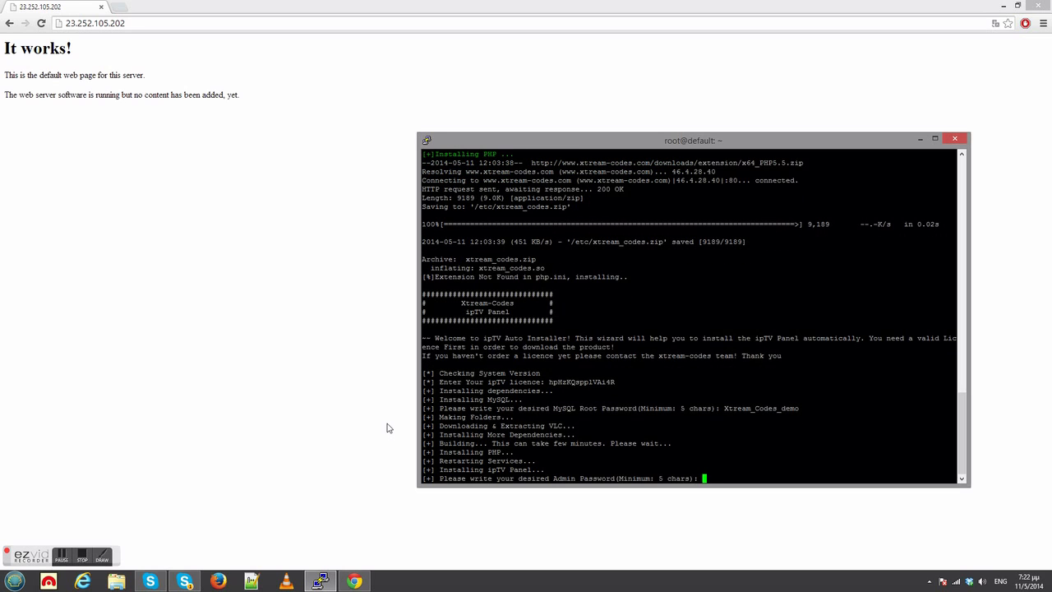
Enter the desired admin password for the ipTV panel to finish the installation.
type("123456")
key("Return")
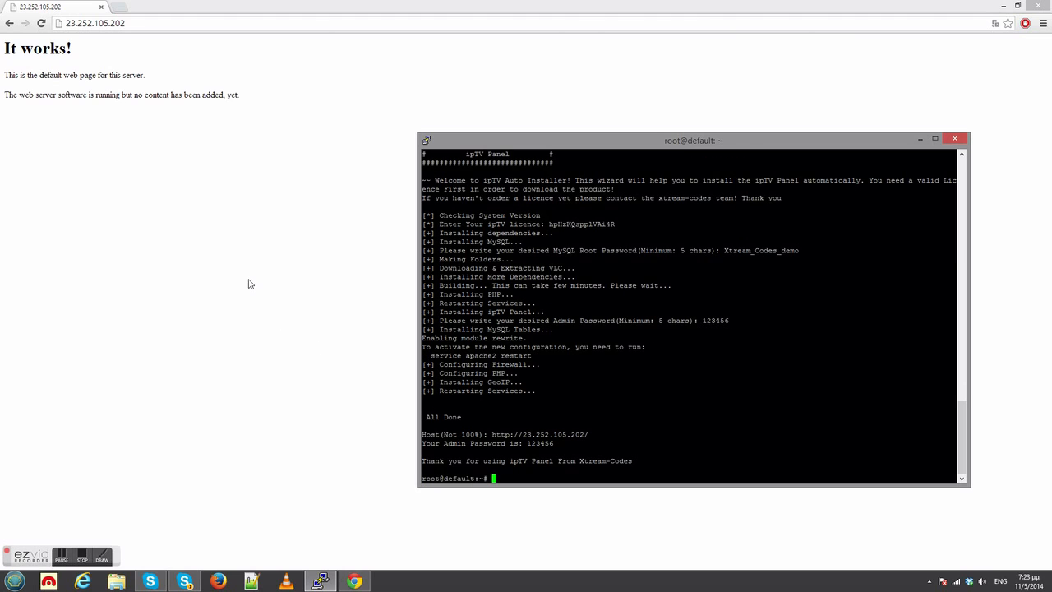
Switch to Chrome, reload the server page at 23.252.105.202, and log in to the panel with the admin password.
left_click(167, 234)
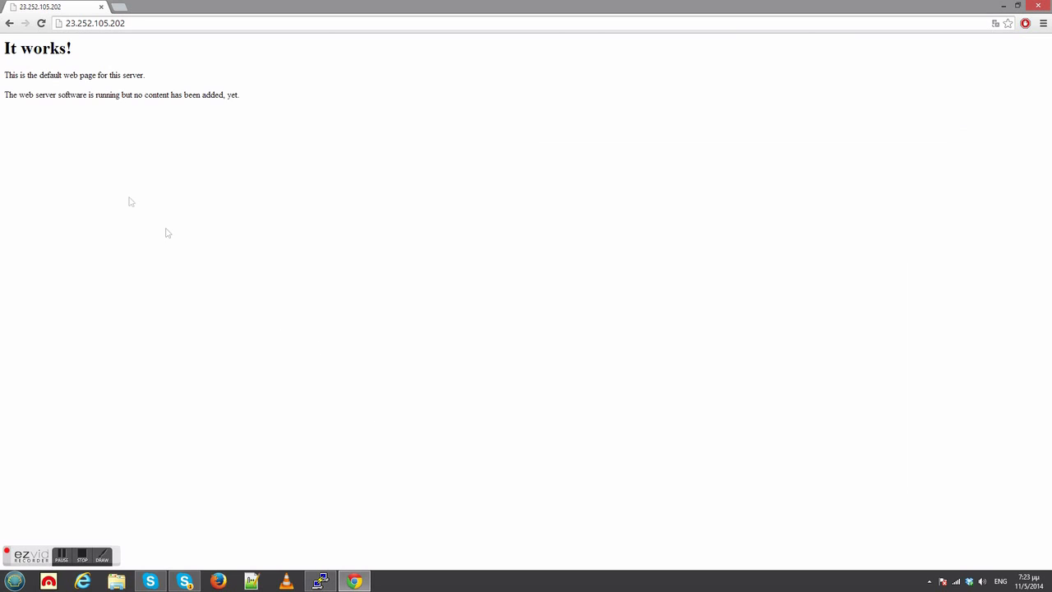
left_click(42, 23)
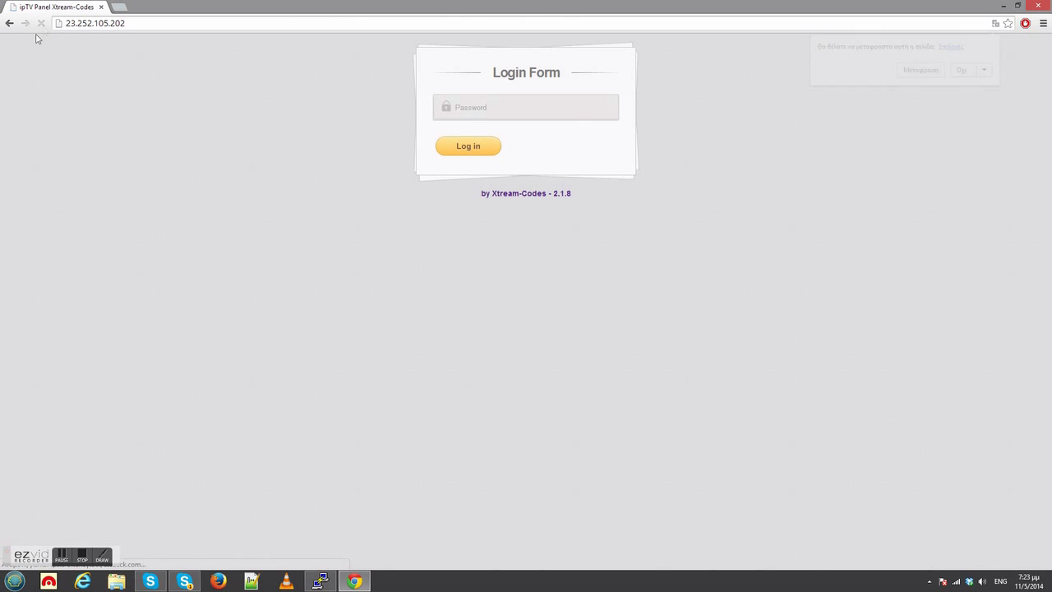
left_click(487, 113)
type("••")
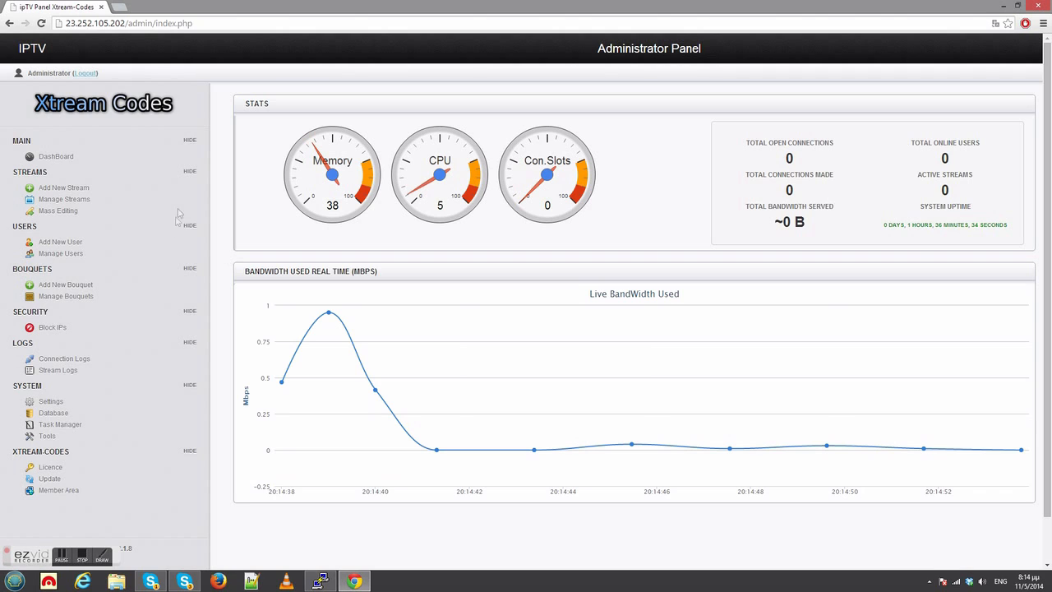
Start a new stream with both the stream name and the friendly name set to test.
left_click(78, 192)
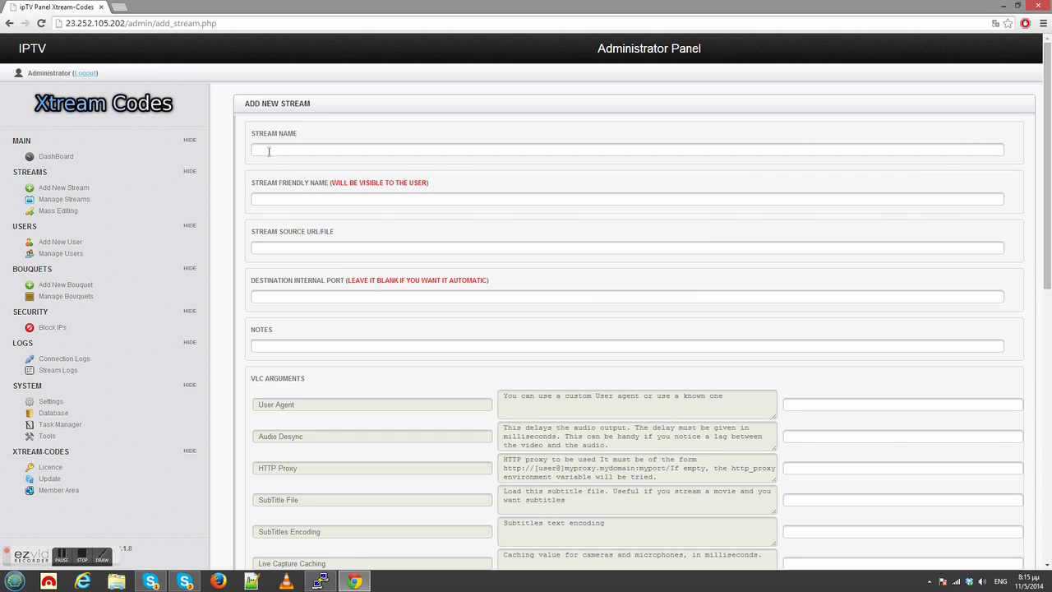
left_click(268, 152)
type("test")
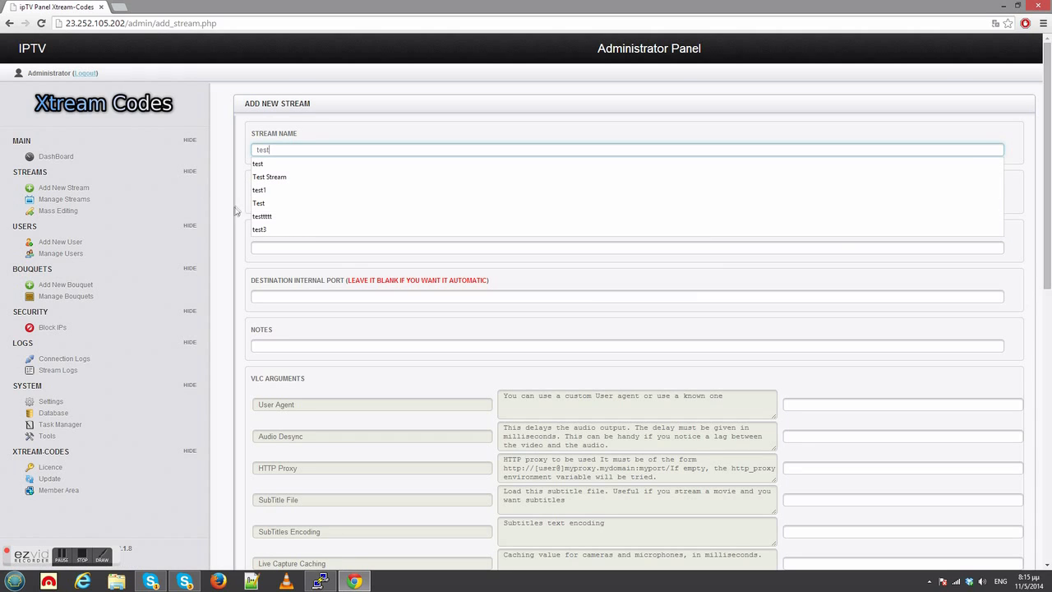
left_click(233, 212)
left_click(268, 202)
type("test")
left_click(219, 230)
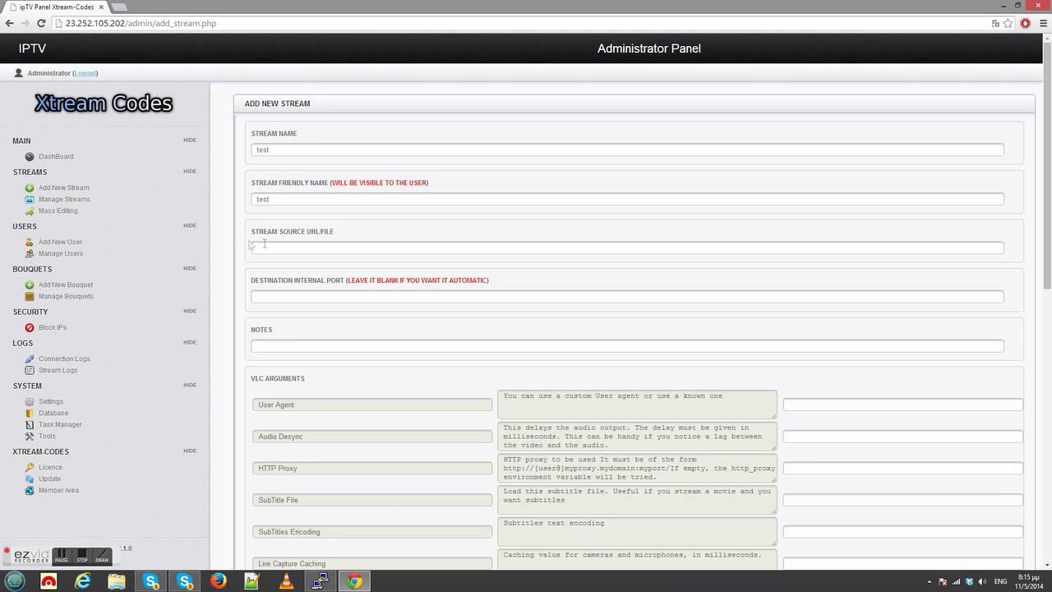
left_click(285, 246)
left_click(284, 247)
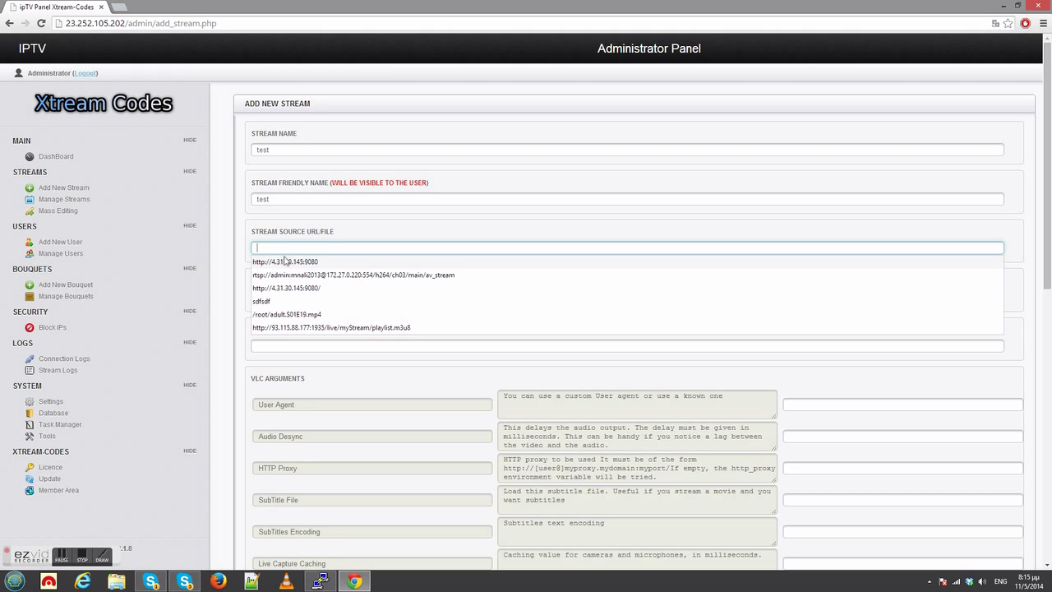
left_click(285, 261)
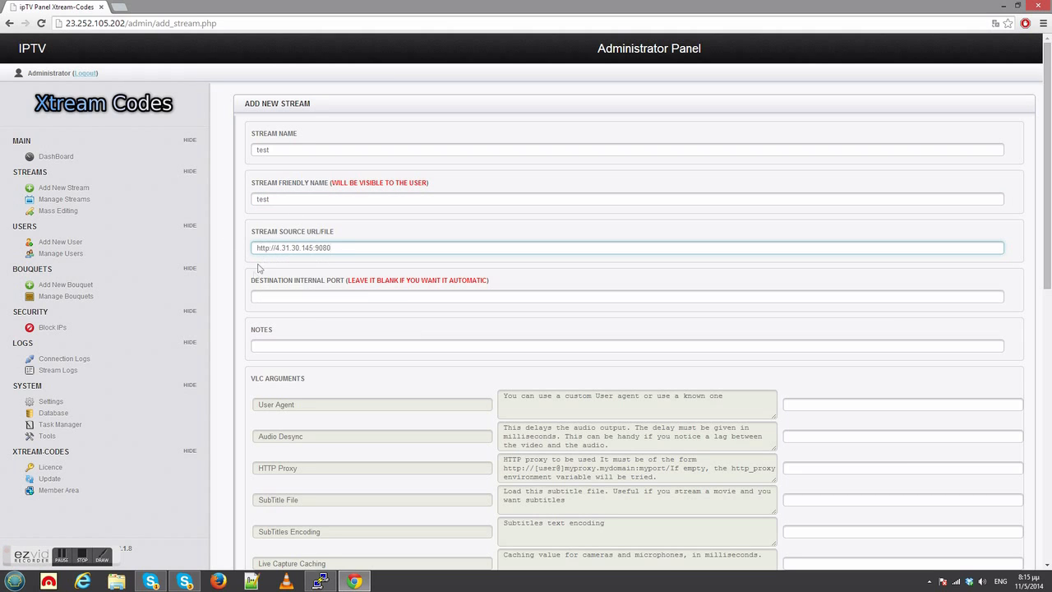
left_click(238, 286)
Review the optional VLC arguments of the new stream, including the caching and transcoding settings.
scroll(238, 287, "down", 2)
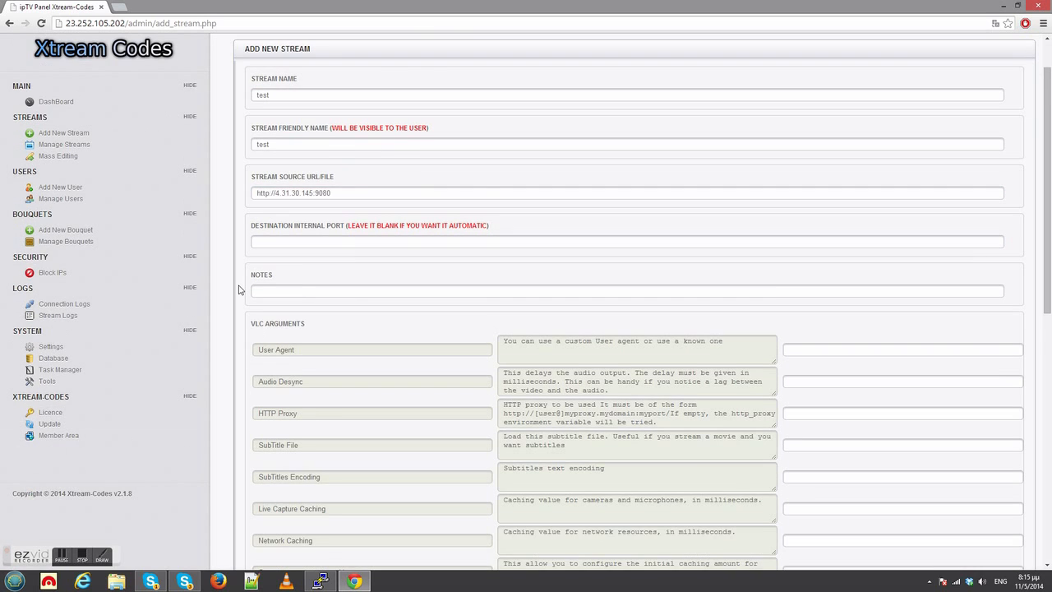
scroll(238, 289, "down", 1)
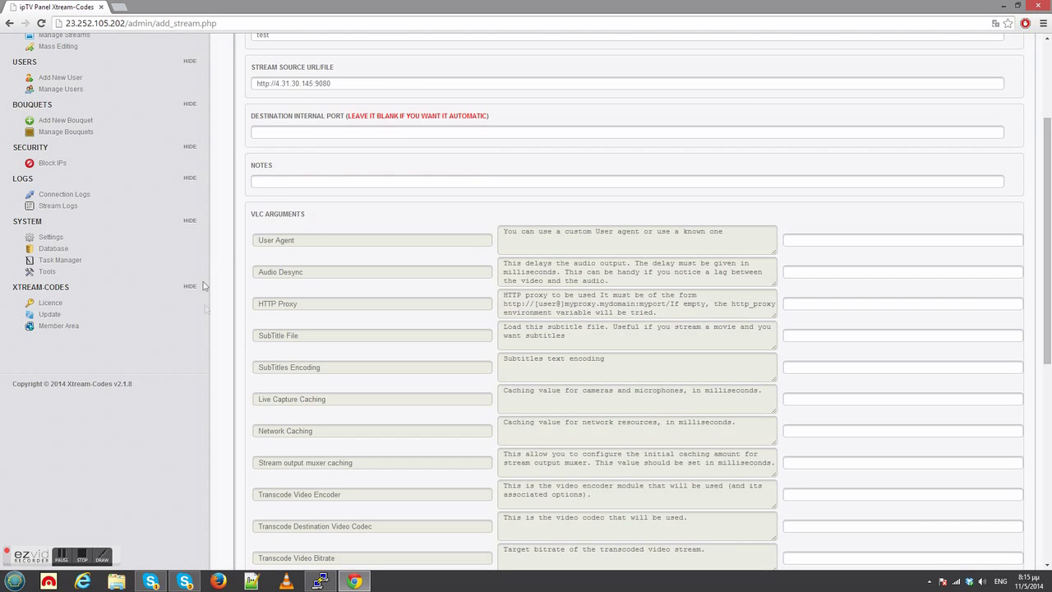
left_click_drag(301, 400, 327, 403)
scroll(326, 403, "down", 1)
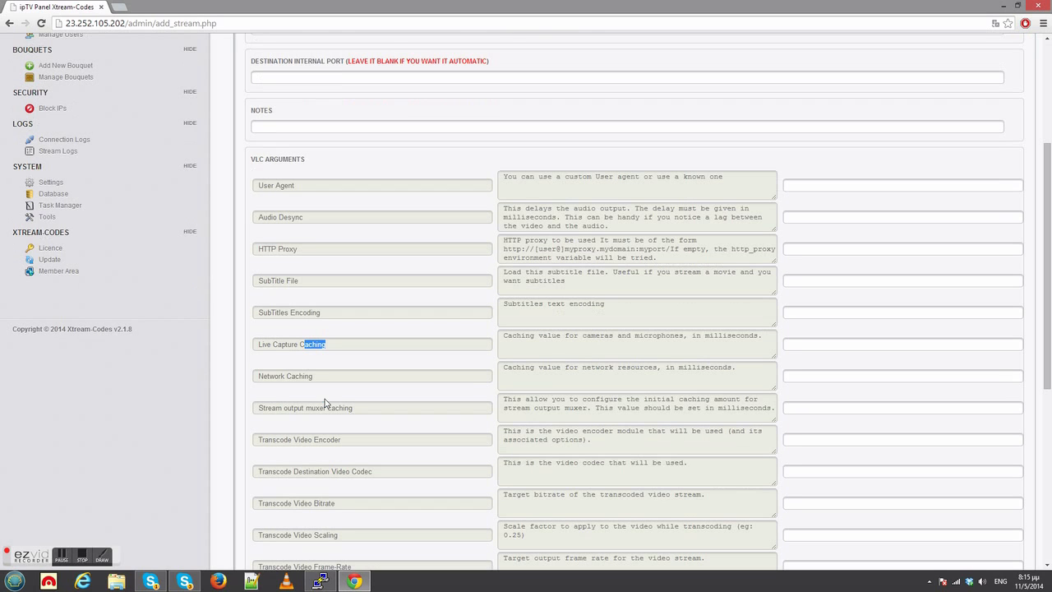
scroll(270, 440, "down", 1)
double_click(268, 418)
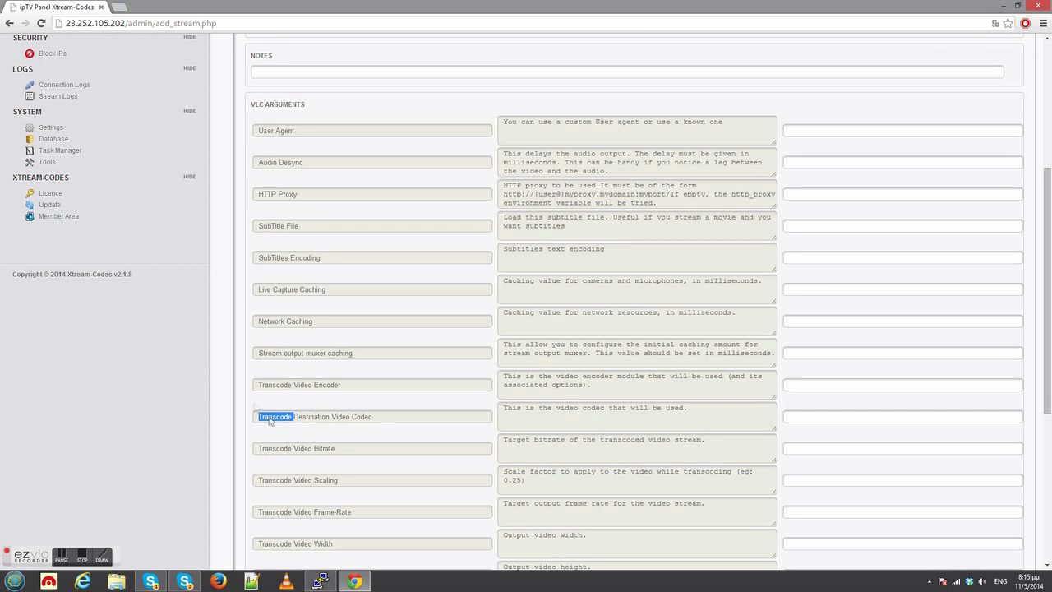
scroll(247, 406, "down", 3)
left_click(241, 400)
scroll(238, 402, "down", 3)
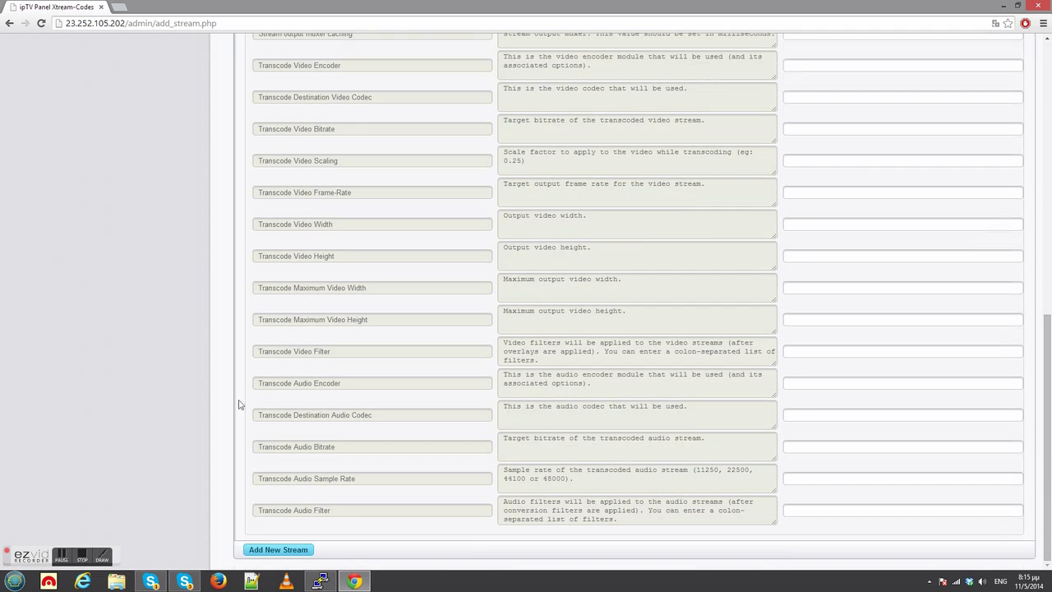
Submit the new stream and start it from the stream management list.
left_click(268, 550)
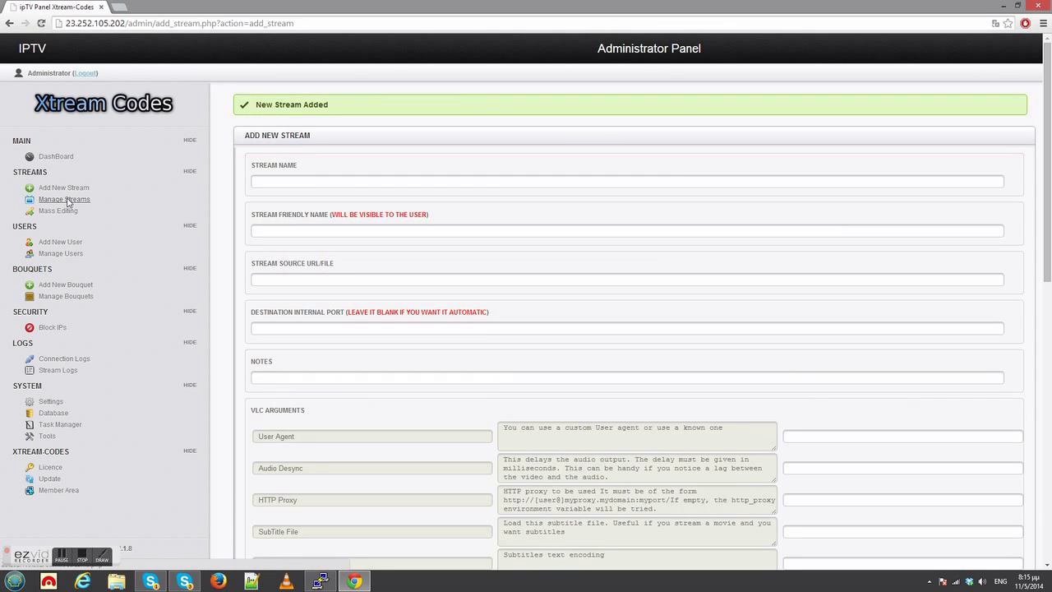
left_click(68, 202)
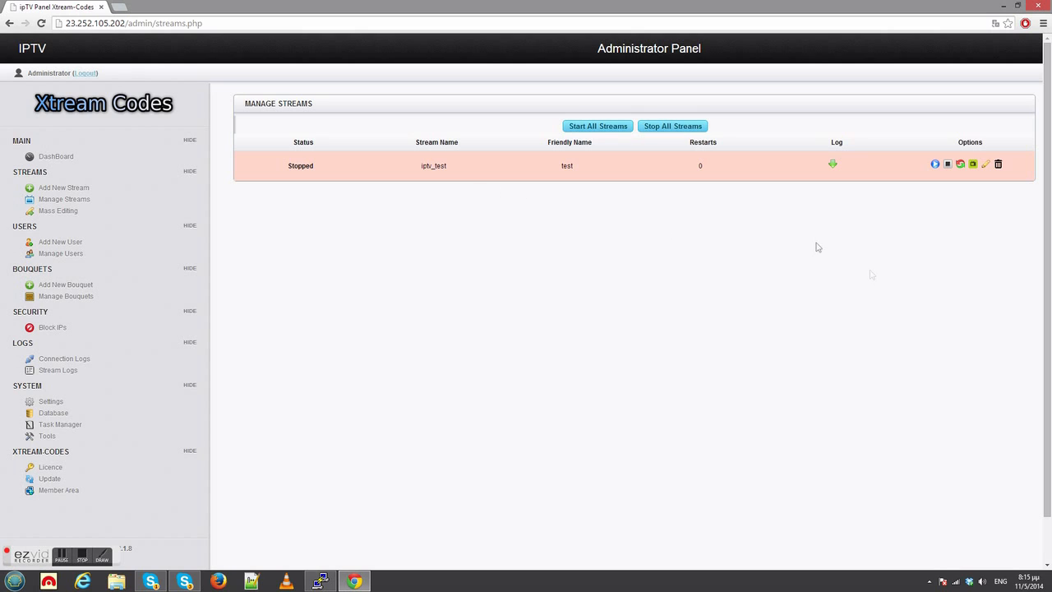
left_click(935, 165)
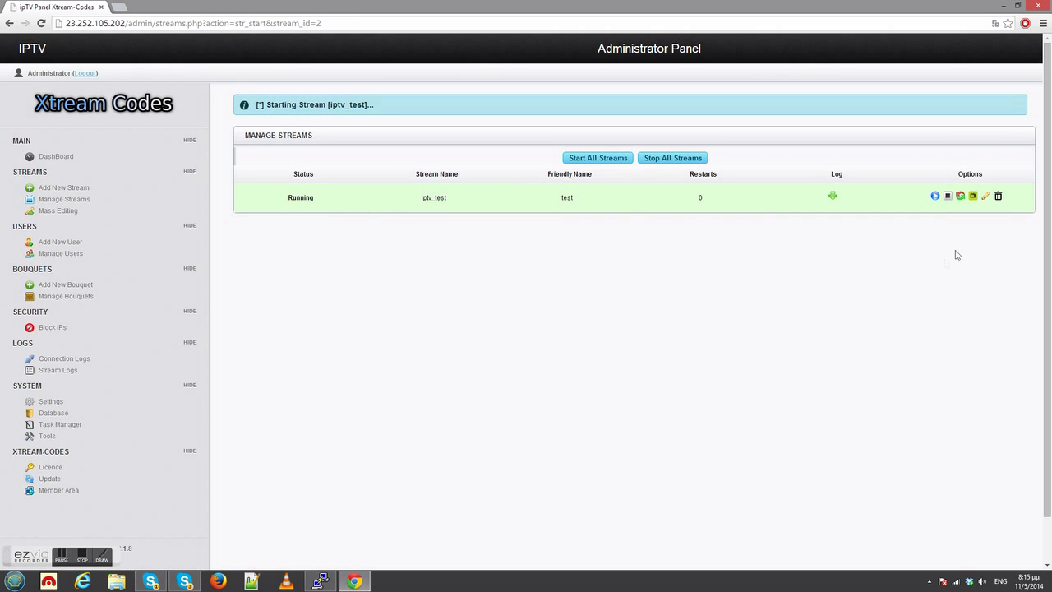
Preview the running test stream, allowing the VLC Web Plugin for this one time, and close the preview.
left_click(973, 197)
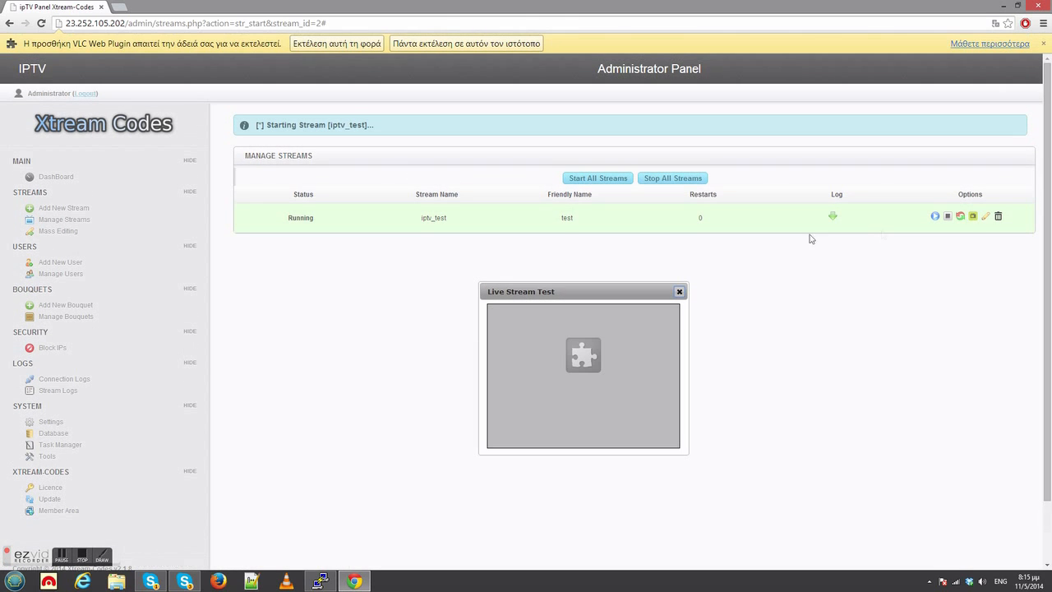
left_click(333, 44)
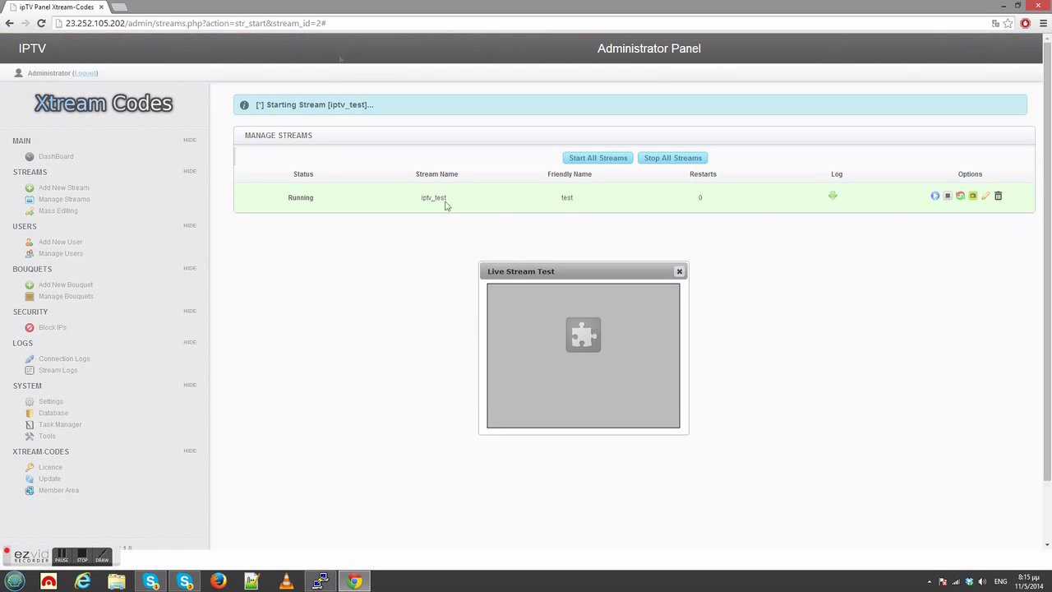
left_click_drag(566, 271, 550, 263)
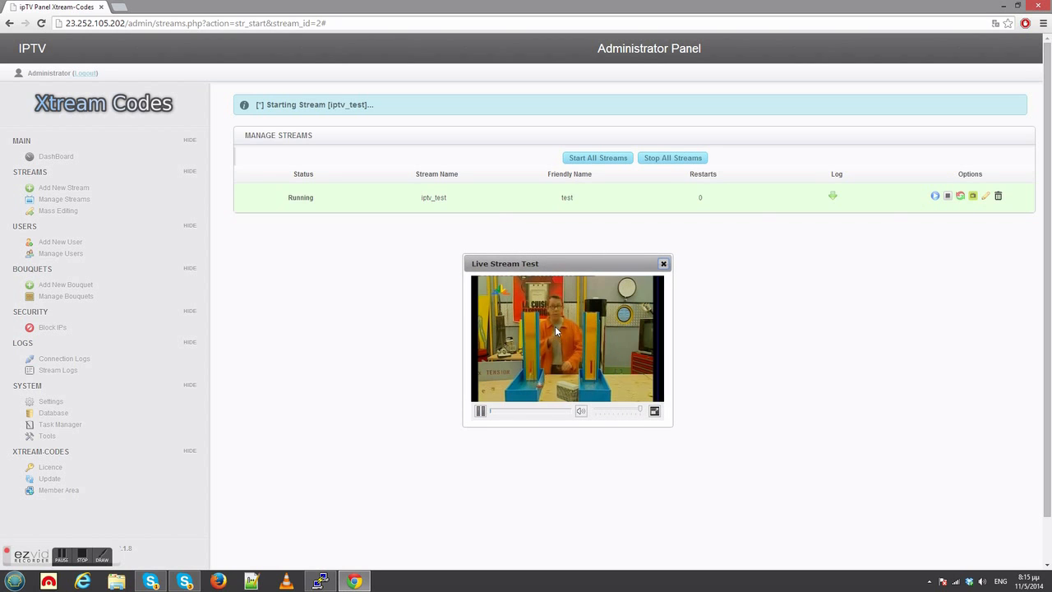
left_click(663, 264)
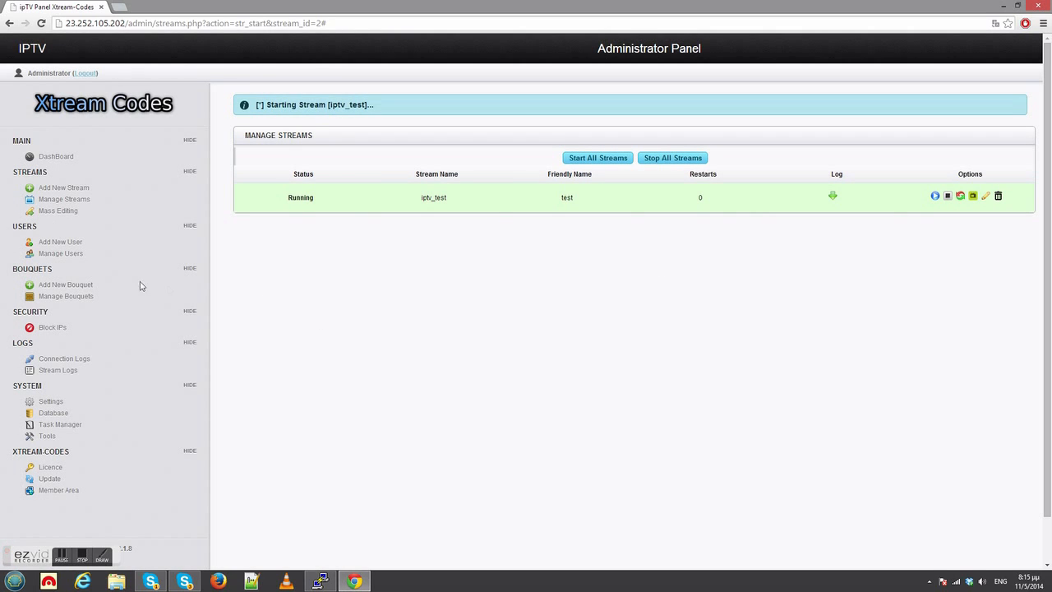
Add a new bouquet named Full Channel that contains the test stream.
left_click(83, 286)
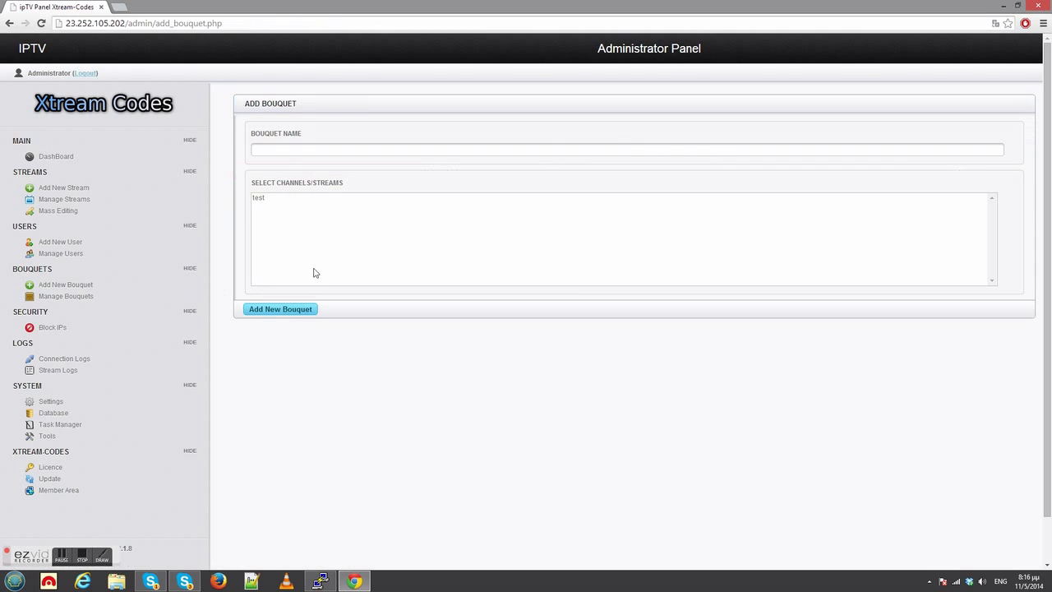
left_click(278, 155)
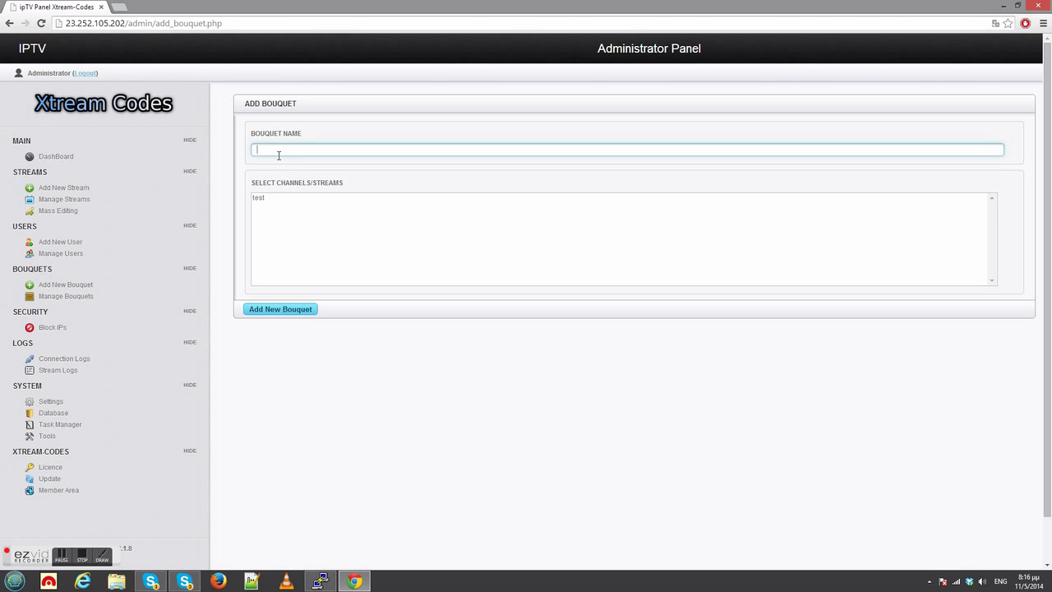
type("tes")
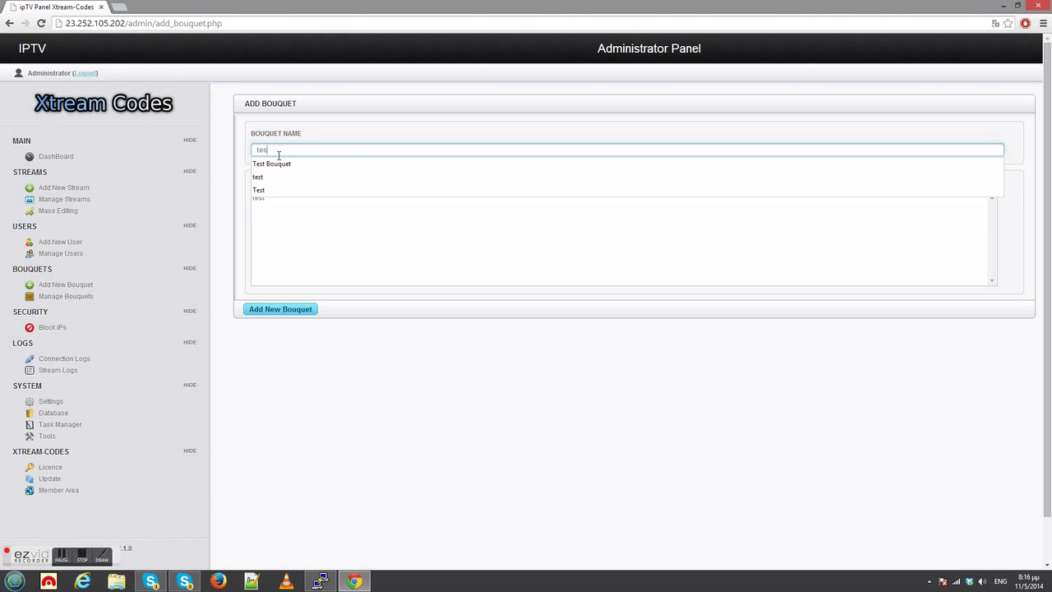
key("ctrl+a")
type("Full")
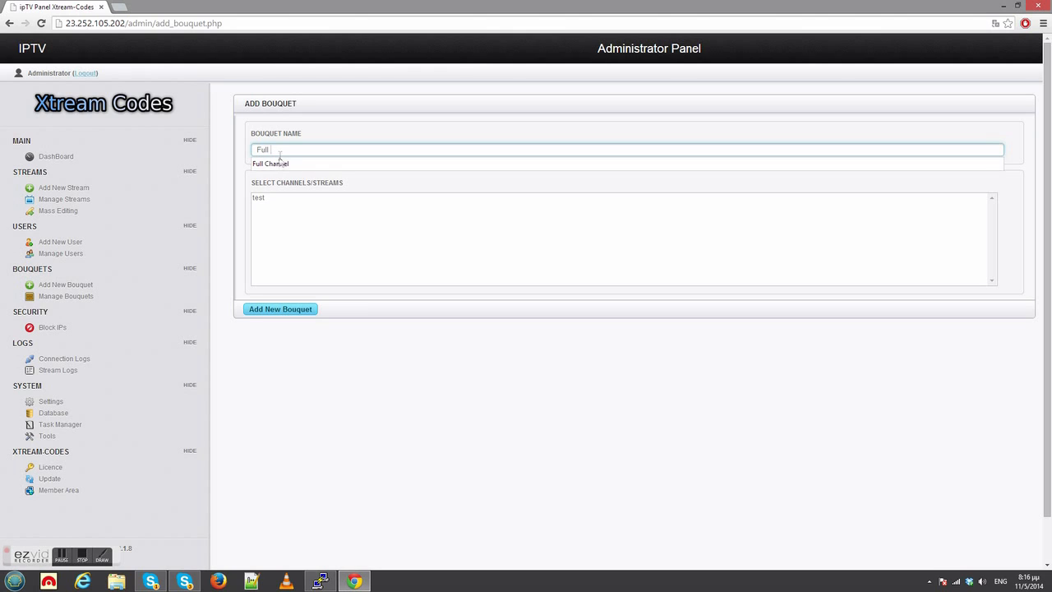
left_click(277, 164)
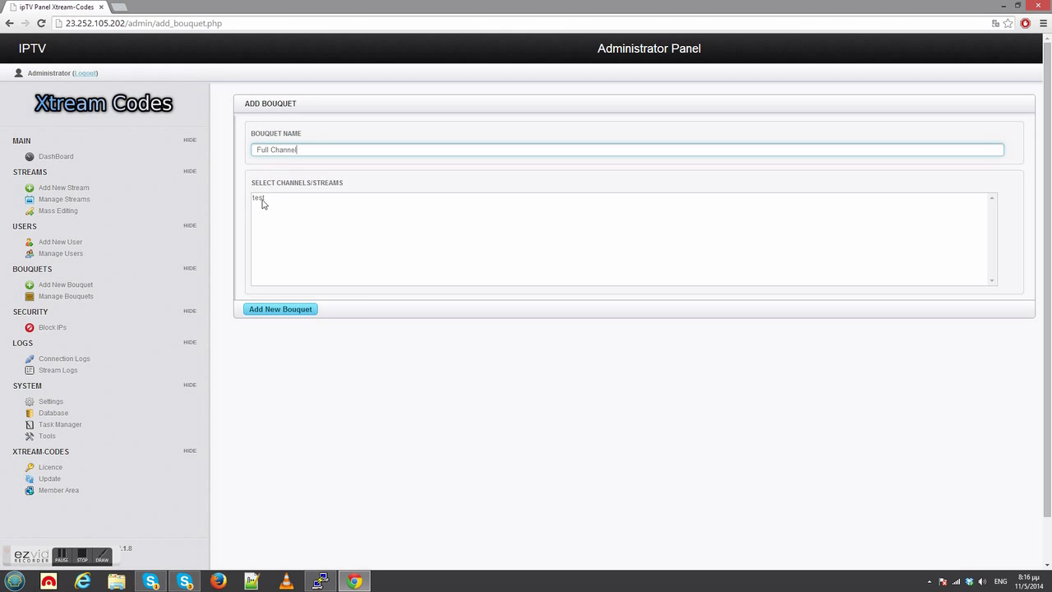
left_click(262, 200)
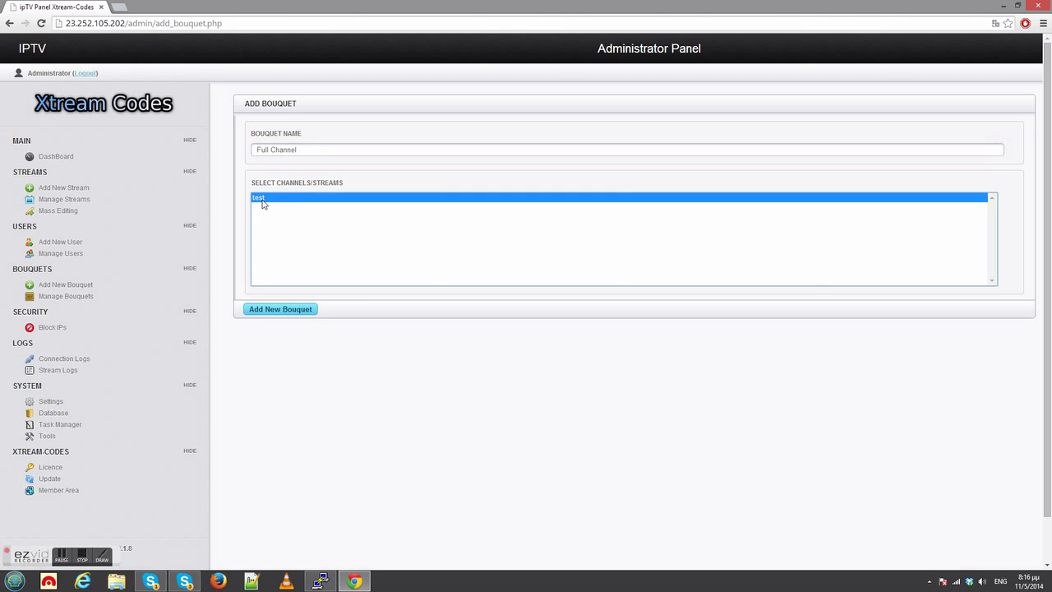
left_click(271, 311)
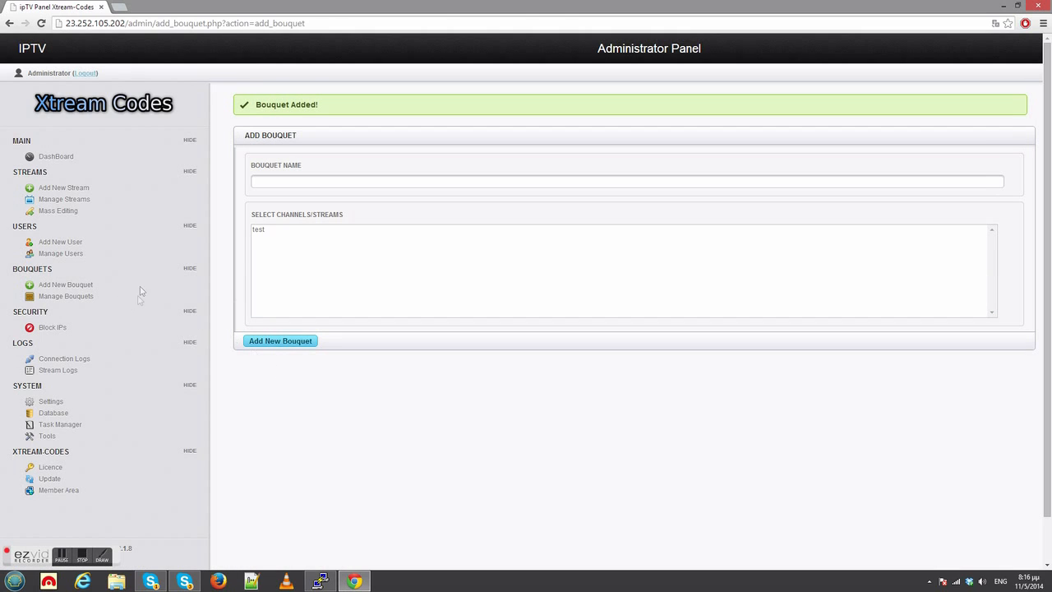
Start adding a new user with the username test_user and enter the user's password.
left_click(70, 243)
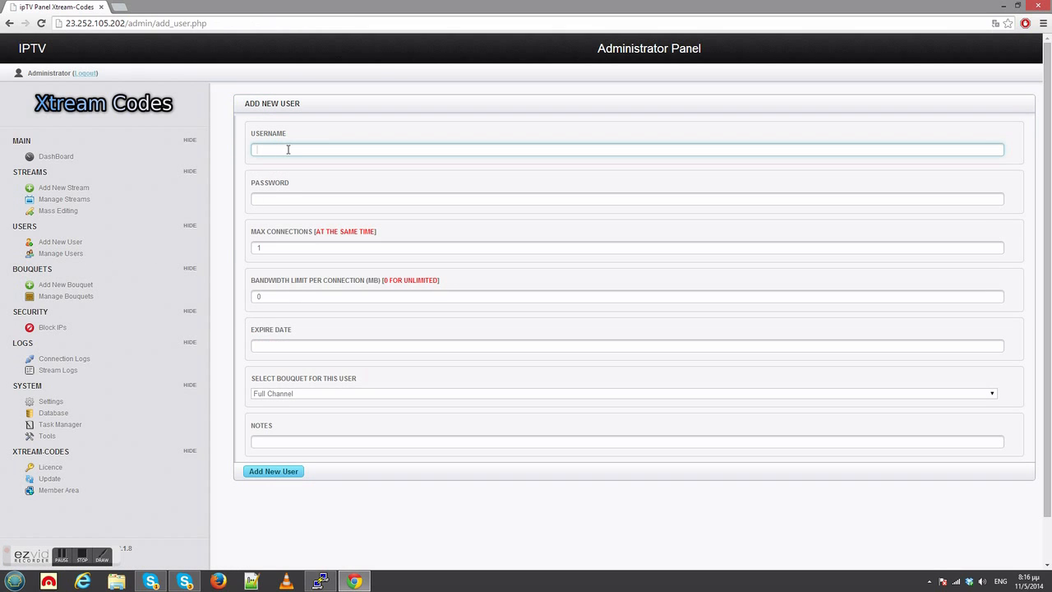
type("test_user")
key("Tab")
type("tes")
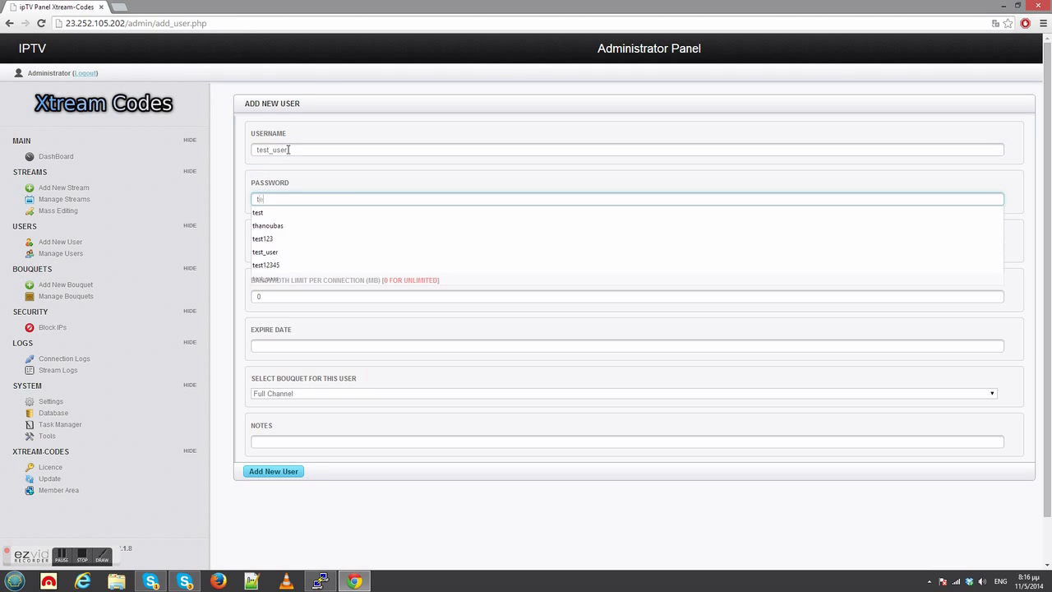
type("t_pass")
Set the new user's expire date to 2014/05/16 20:16, select the Full Channel bouquet, and submit the user.
left_click_drag(276, 250, 255, 251)
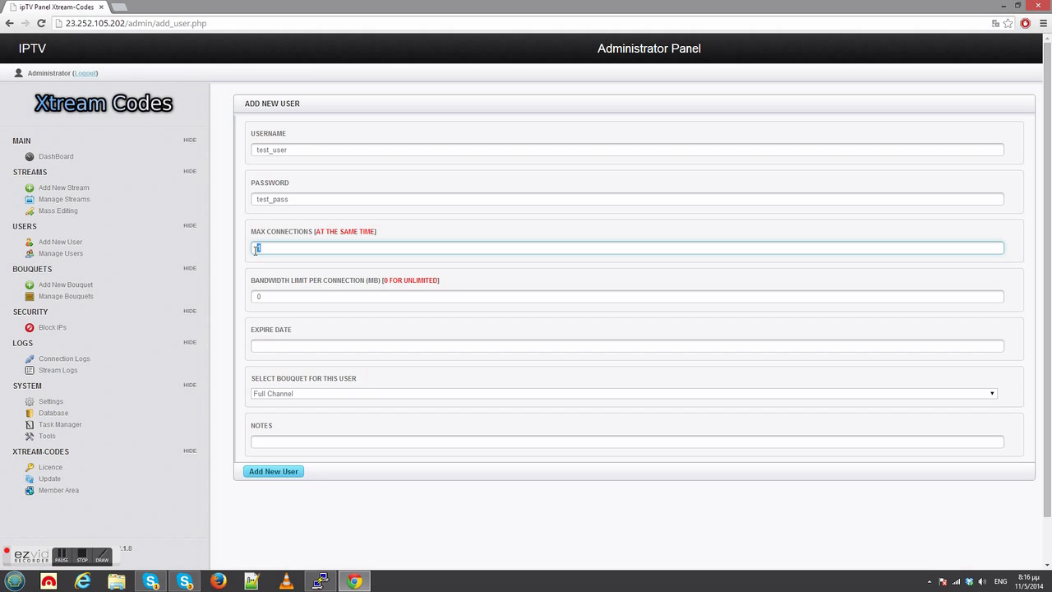
left_click(263, 296)
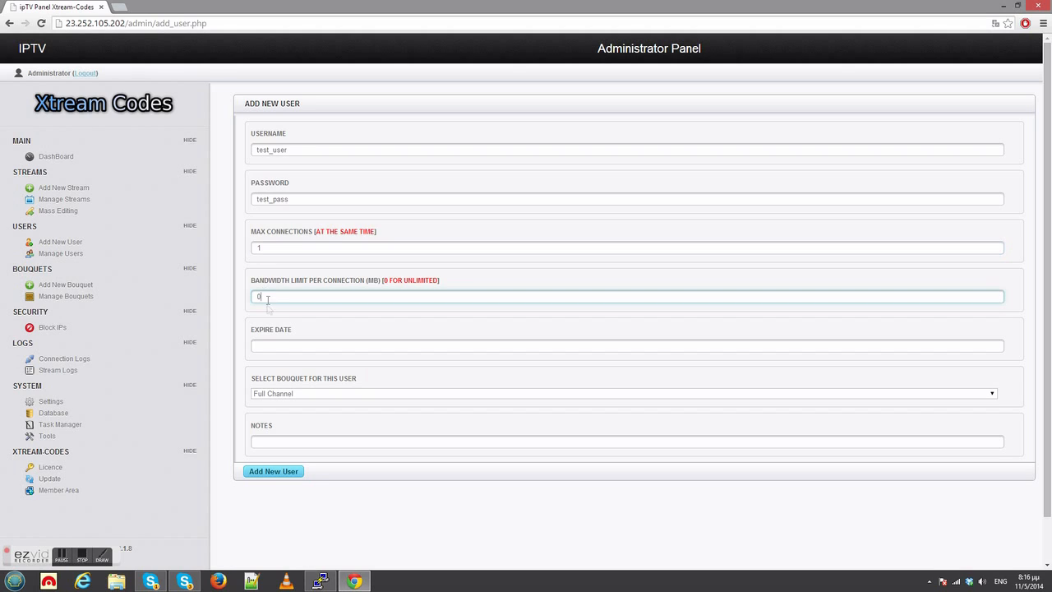
left_click(276, 350)
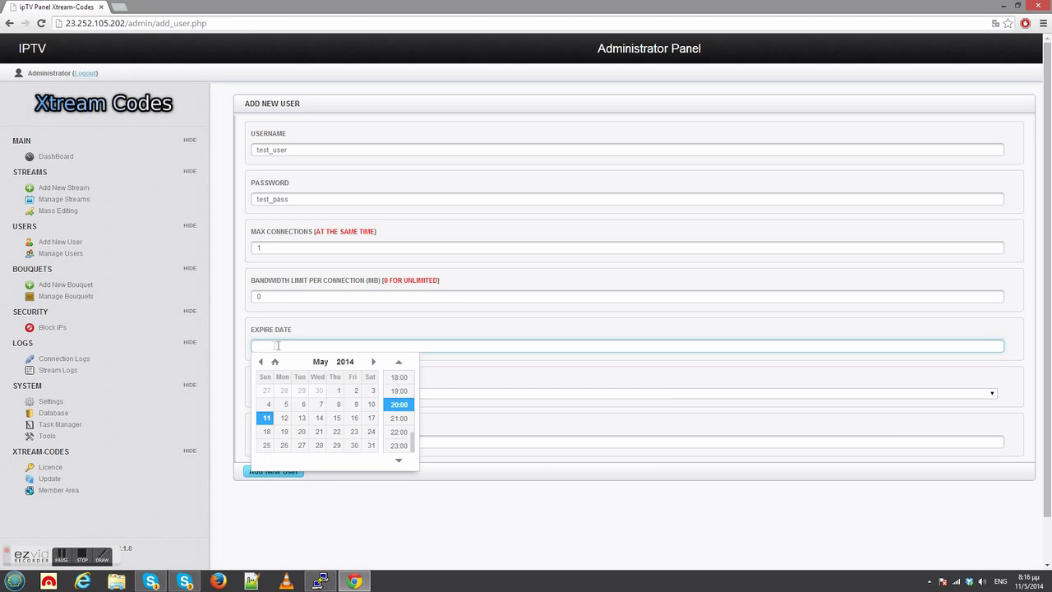
left_click(352, 420)
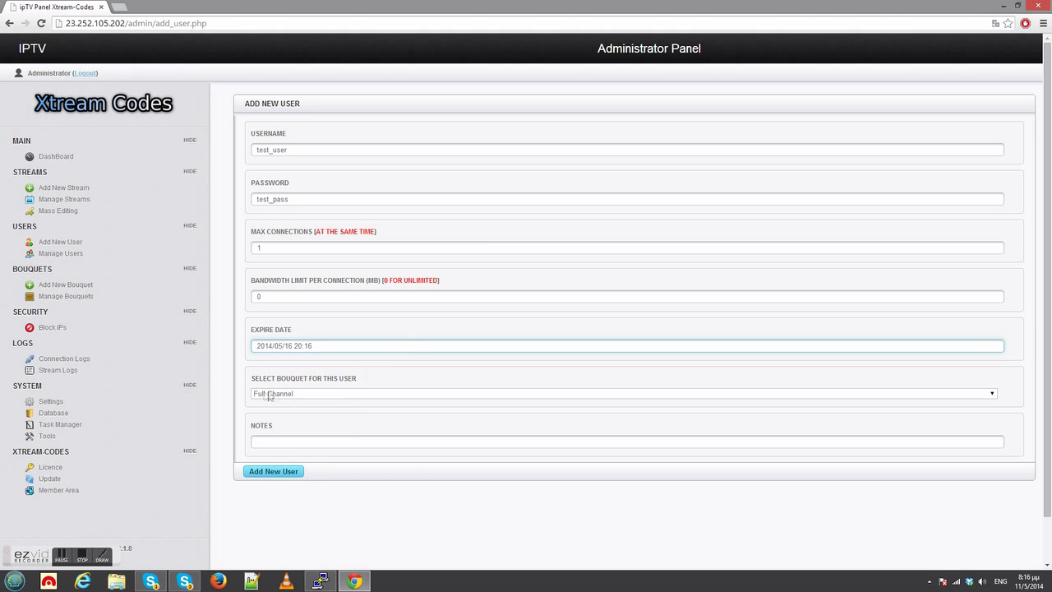
left_click(292, 395)
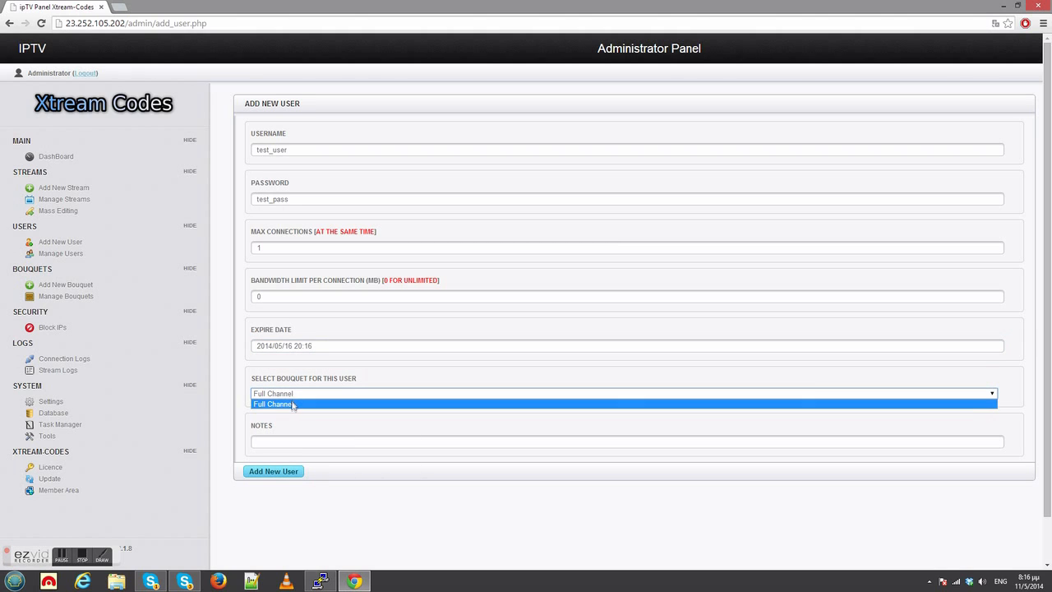
left_click(293, 404)
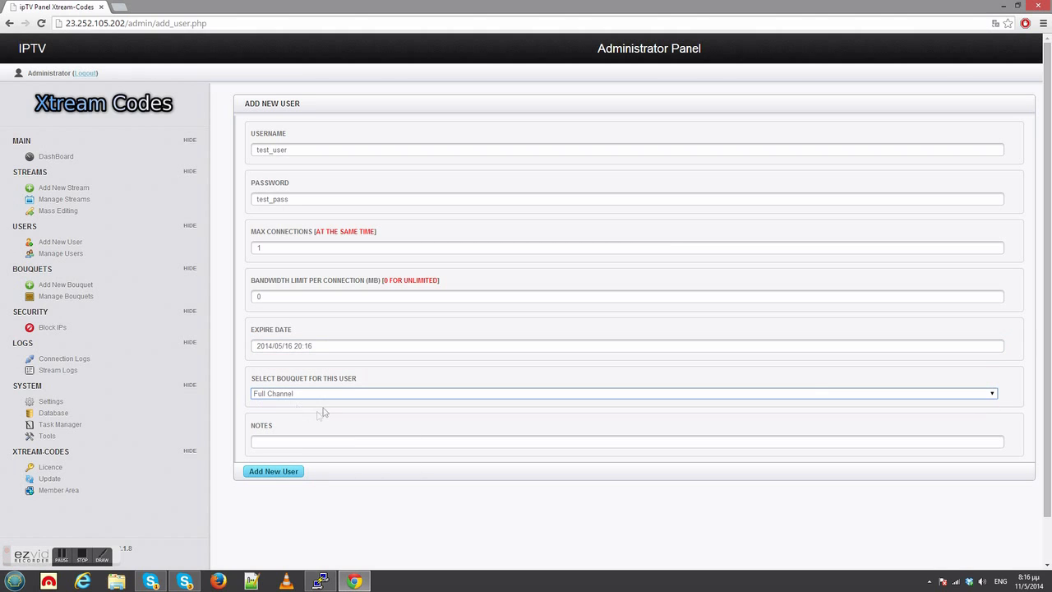
left_click(275, 474)
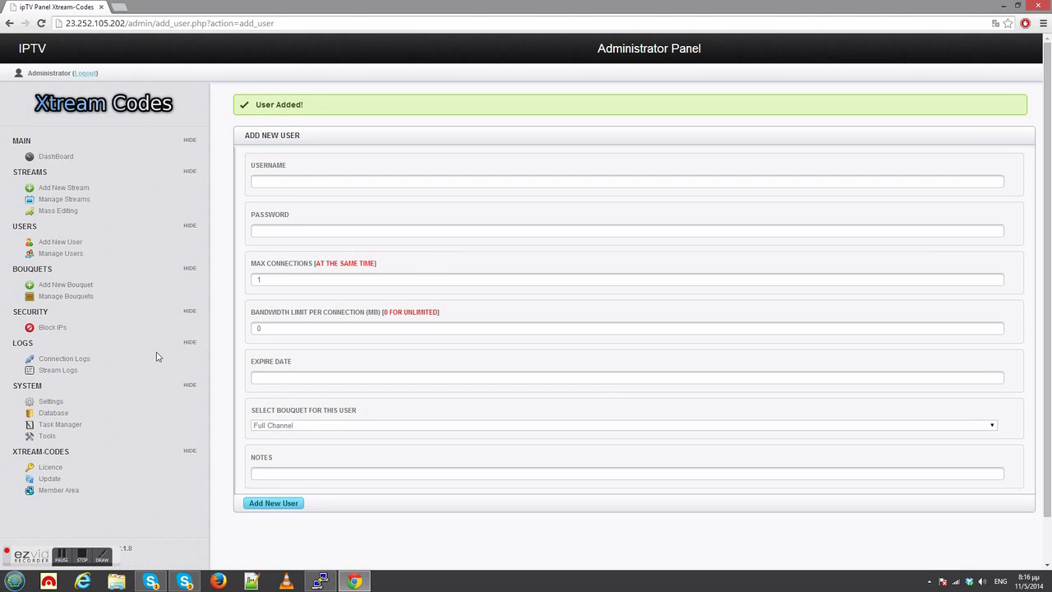
Download the m3u playlist of test_user from the user management list and play it in VLC.
left_click(79, 257)
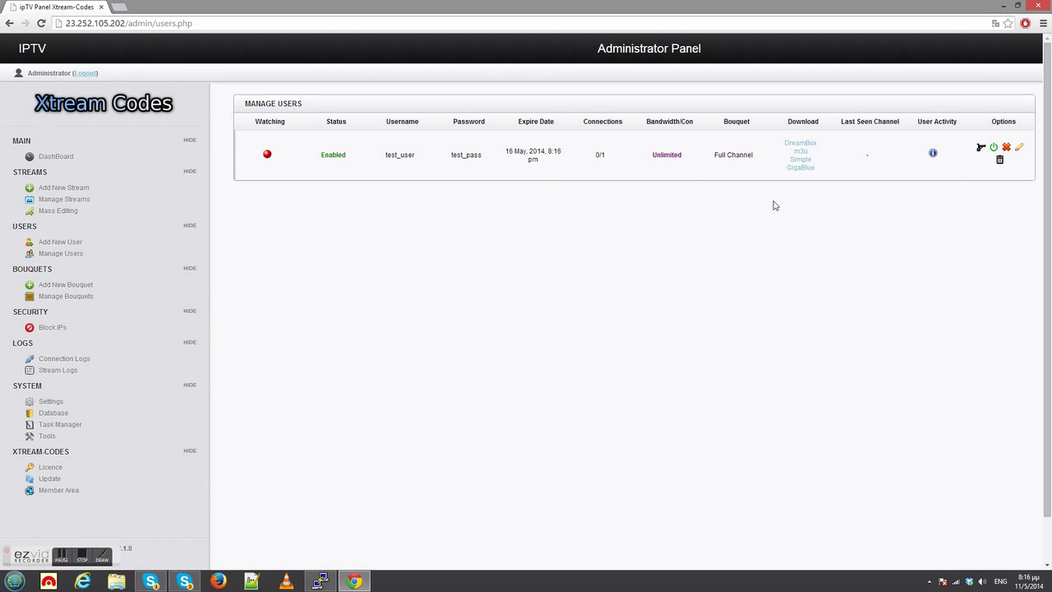
left_click(790, 152)
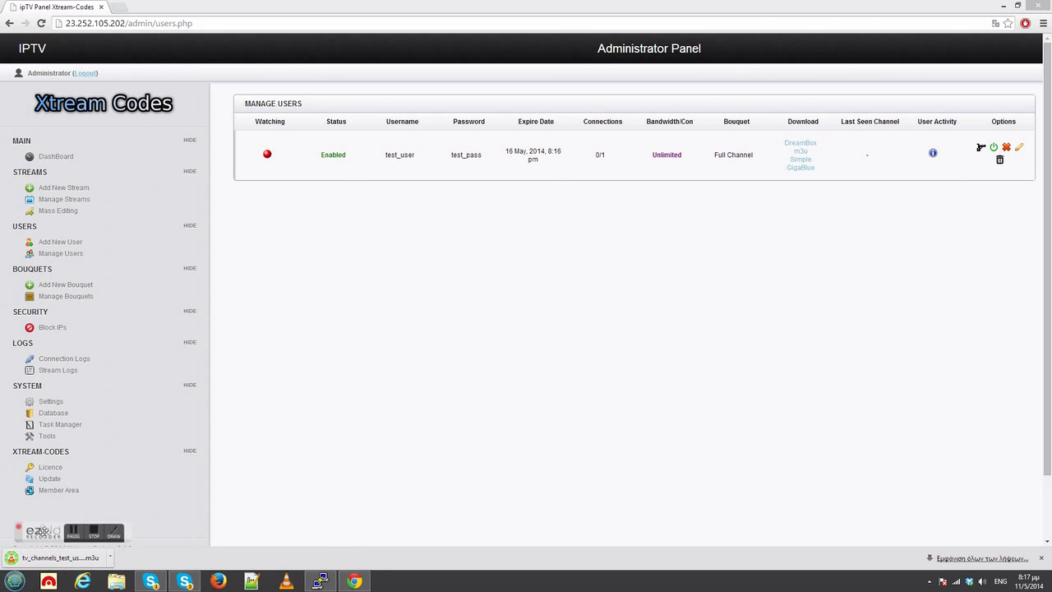
left_click(66, 561)
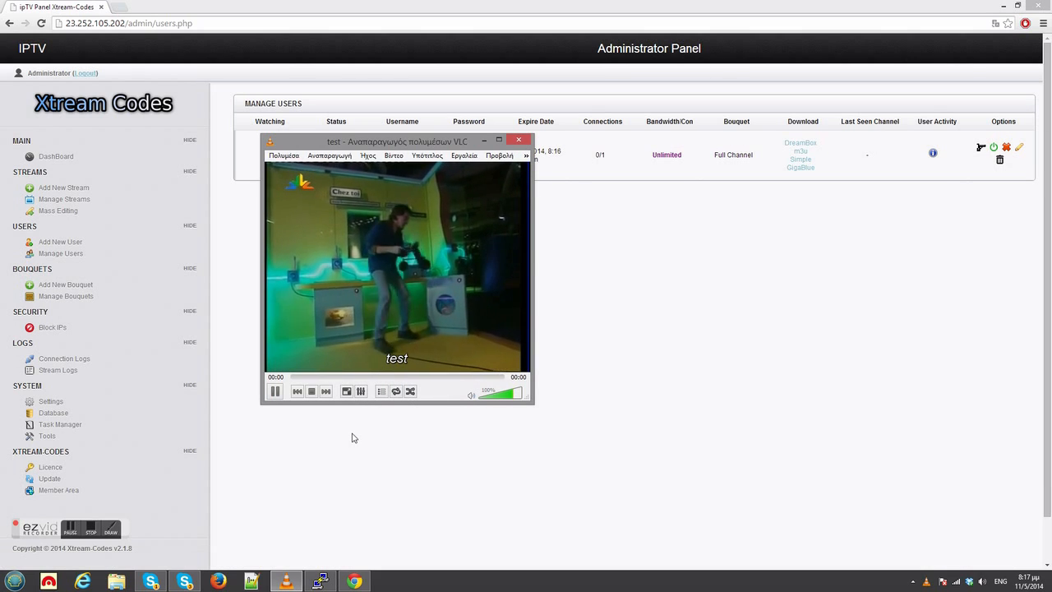
Put the VLC window away and check the watching status and connections of test_user in the user management list.
key("alt+F4")
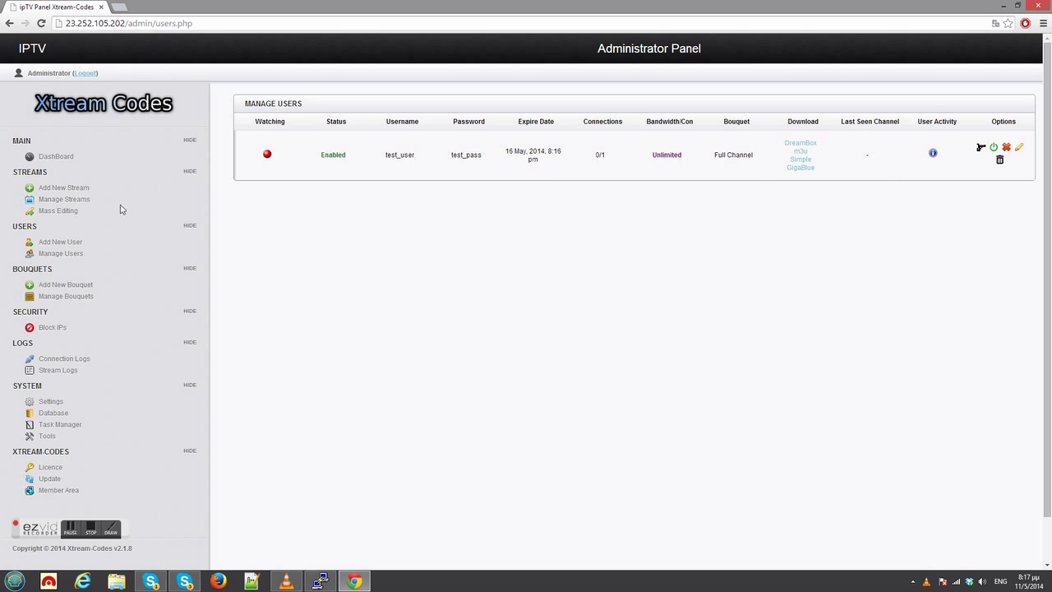
left_click(74, 199)
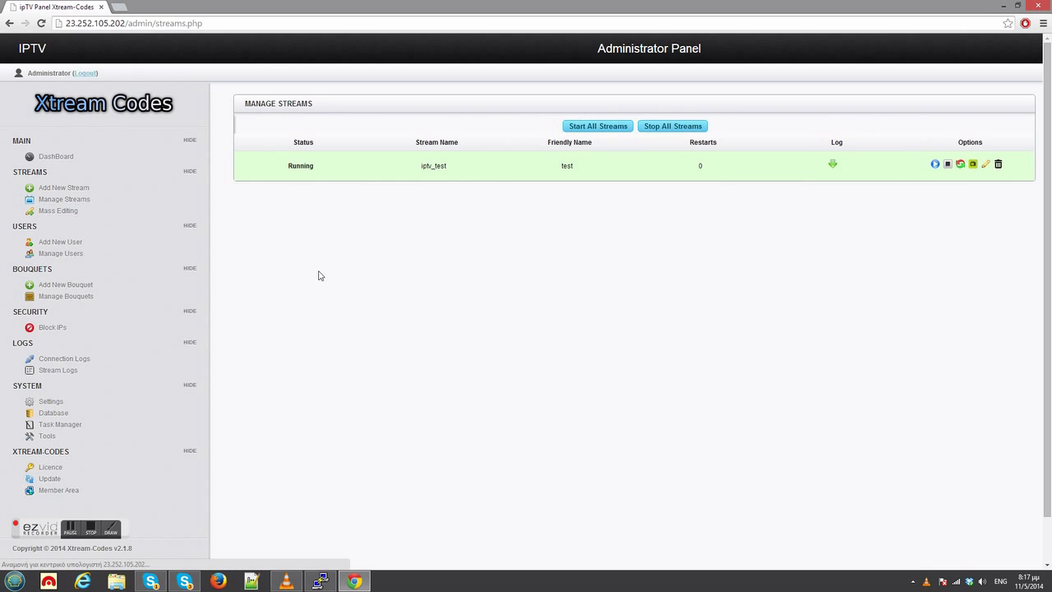
left_click(69, 254)
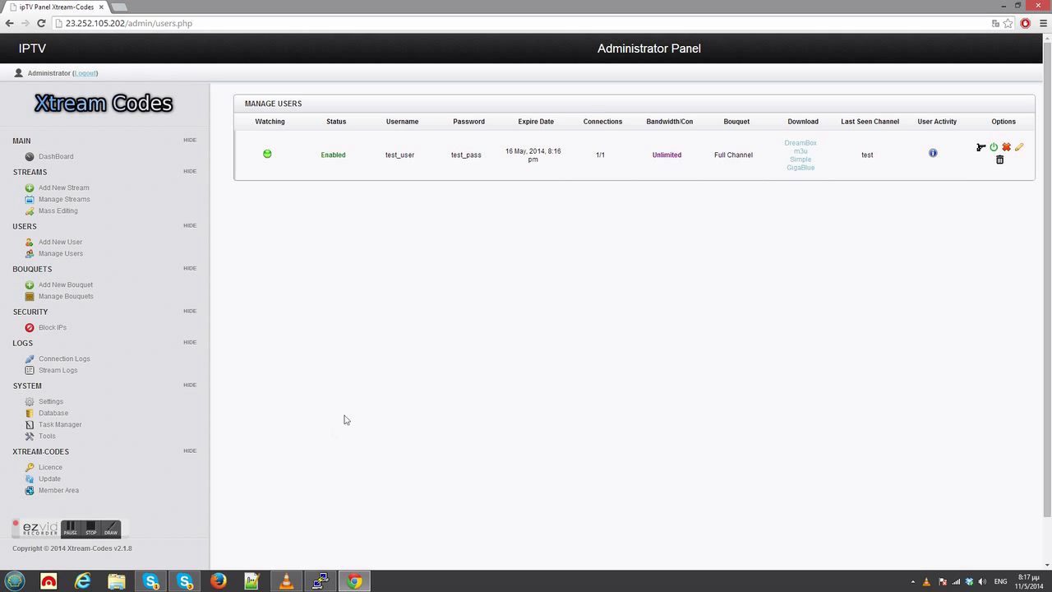
Switch to VLC and view the media information of the test playlist entry, including its stream location, and close it.
left_click(287, 581)
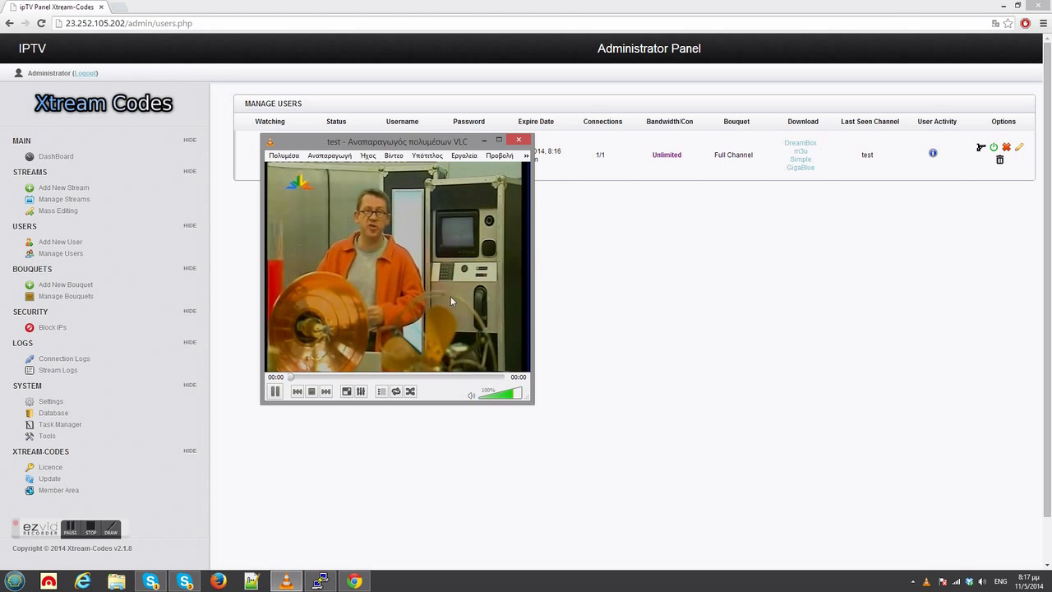
key("ctrl+l")
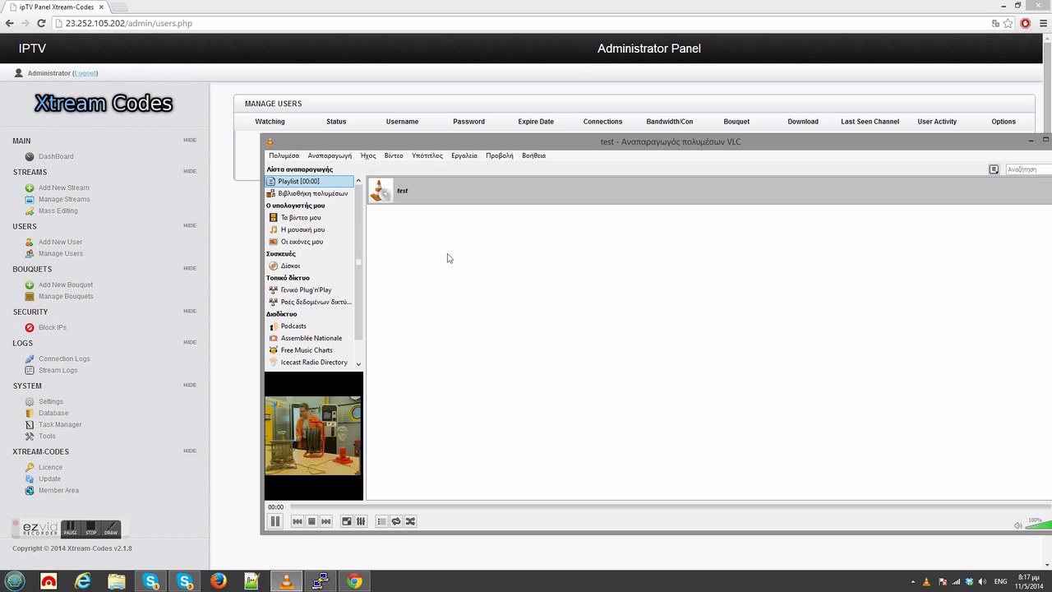
left_click(408, 196)
right_click(408, 197)
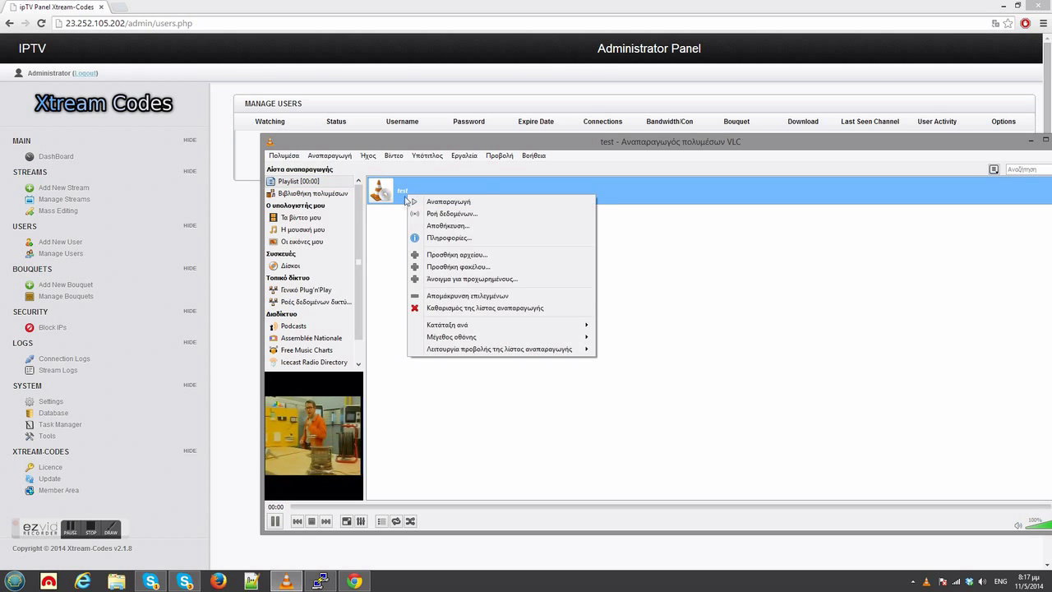
left_click(437, 238)
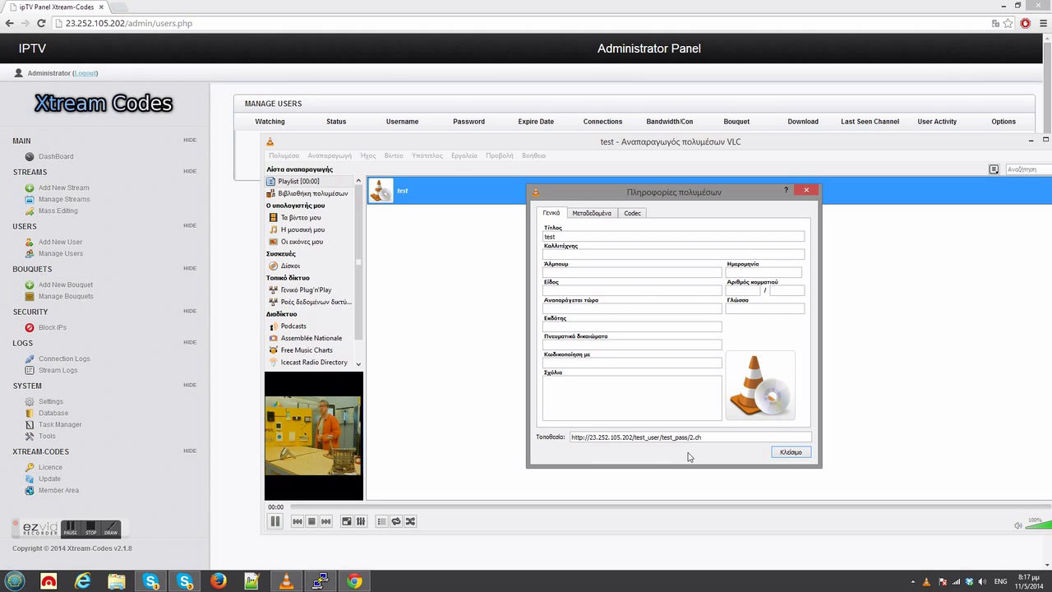
left_click(783, 454)
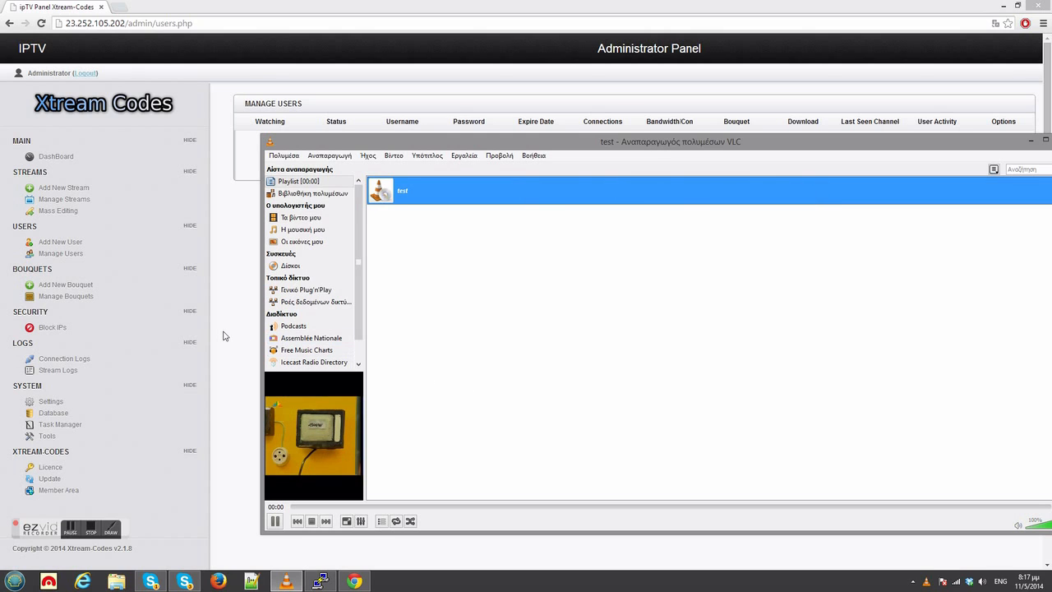
Check the panel's connection logs, stop the test stream in VLC, and reload the connection logs.
left_click(67, 361)
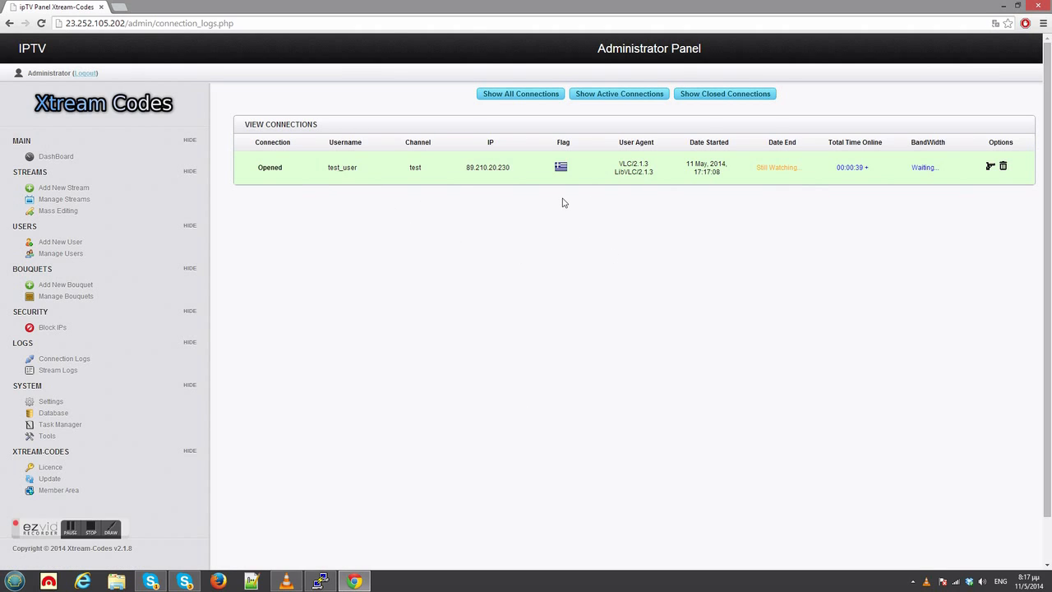
left_click(287, 583)
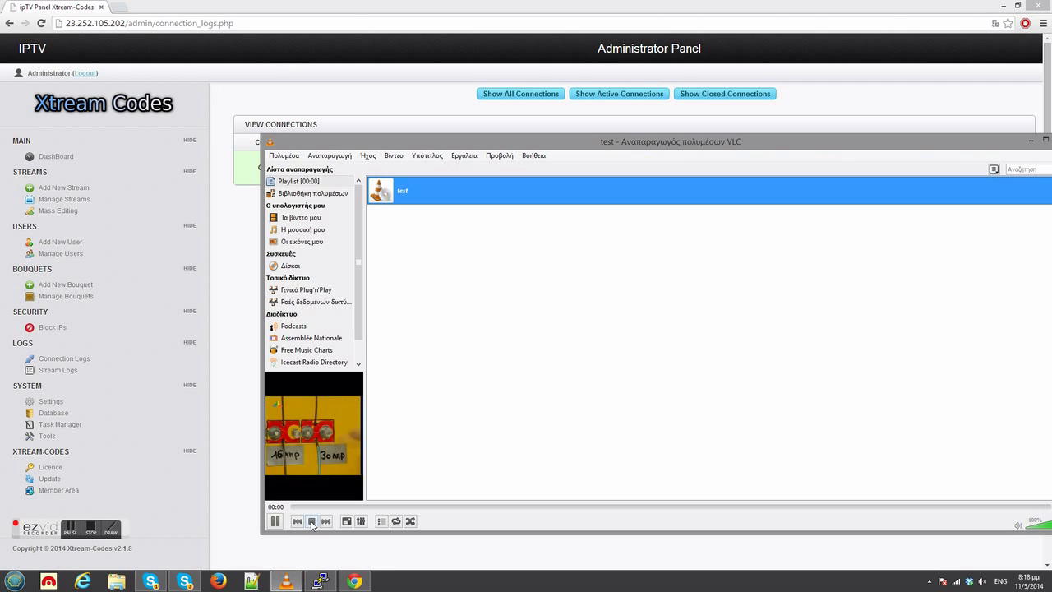
left_click(312, 521)
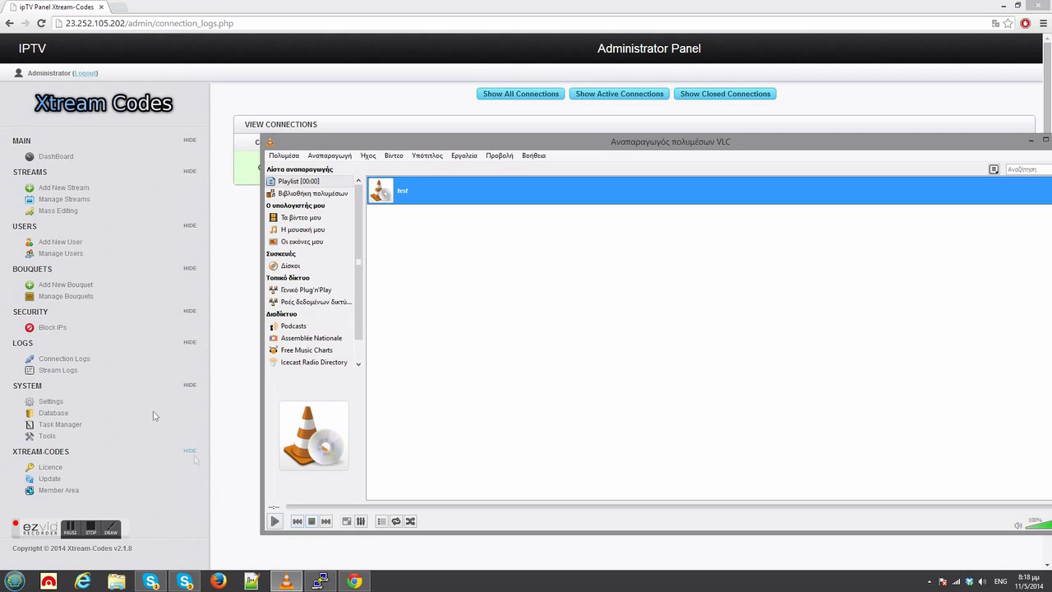
left_click(97, 368)
left_click(72, 362)
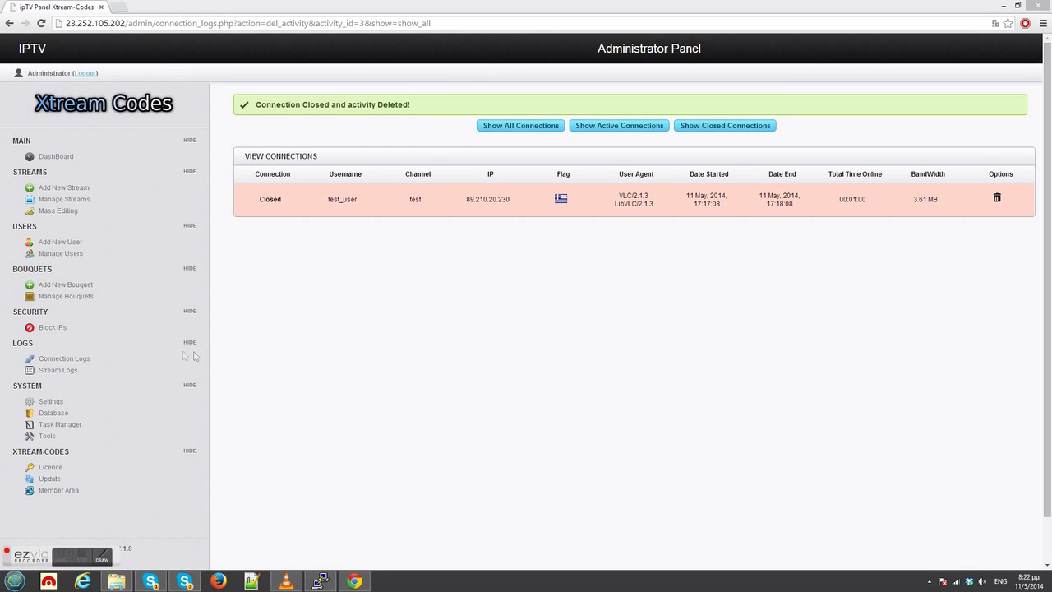
Copy the IP address of test_user's closed connection from the connection logs.
left_click(51, 329)
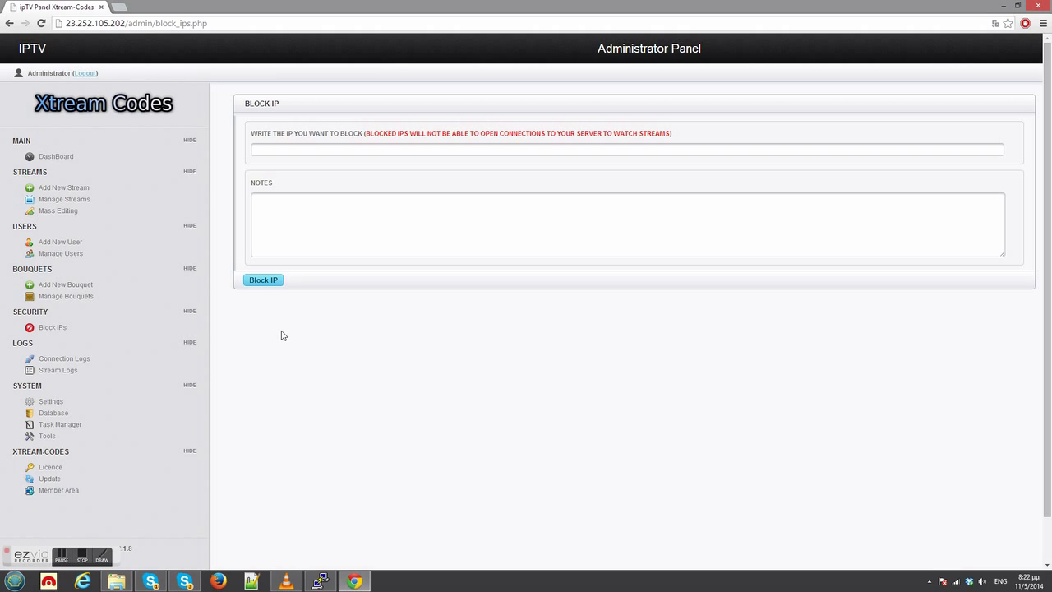
left_click(64, 359)
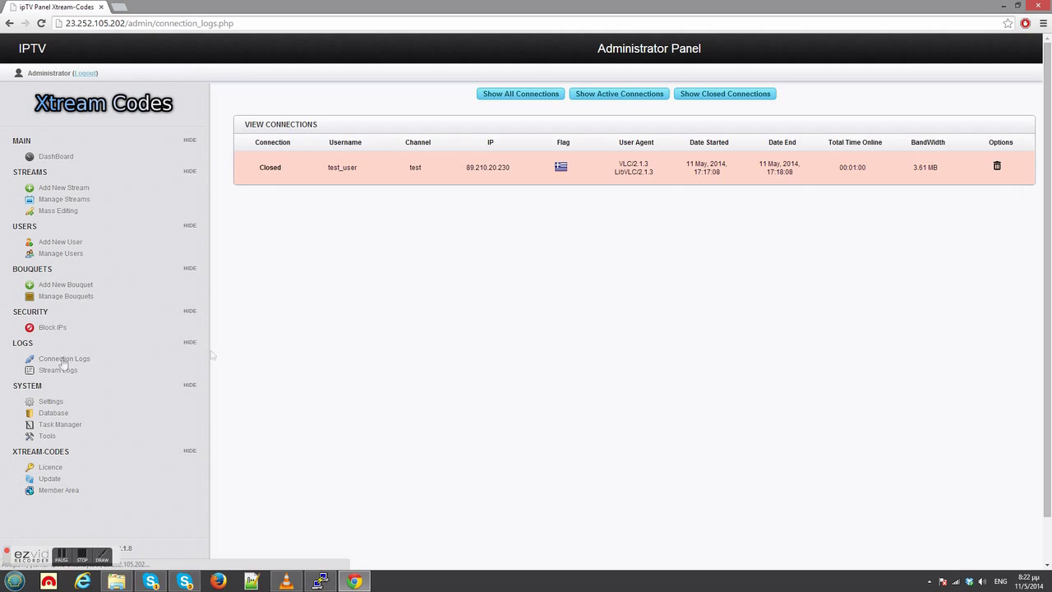
left_click_drag(468, 171, 504, 168)
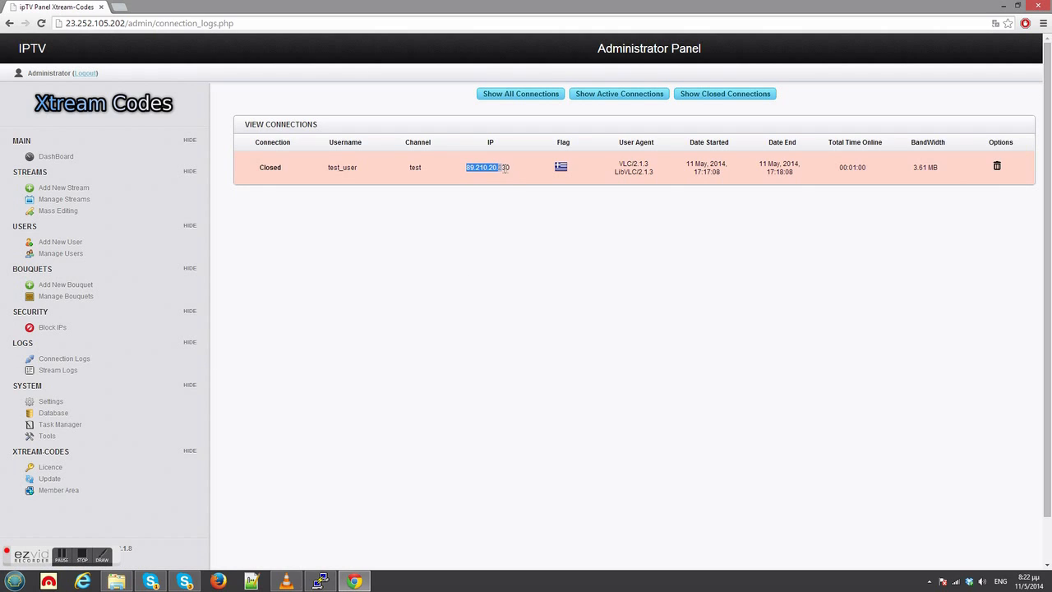
right_click(503, 168)
left_click(511, 175)
Block the copied IP address 89.210.20.230 from opening connections to the server.
left_click(53, 328)
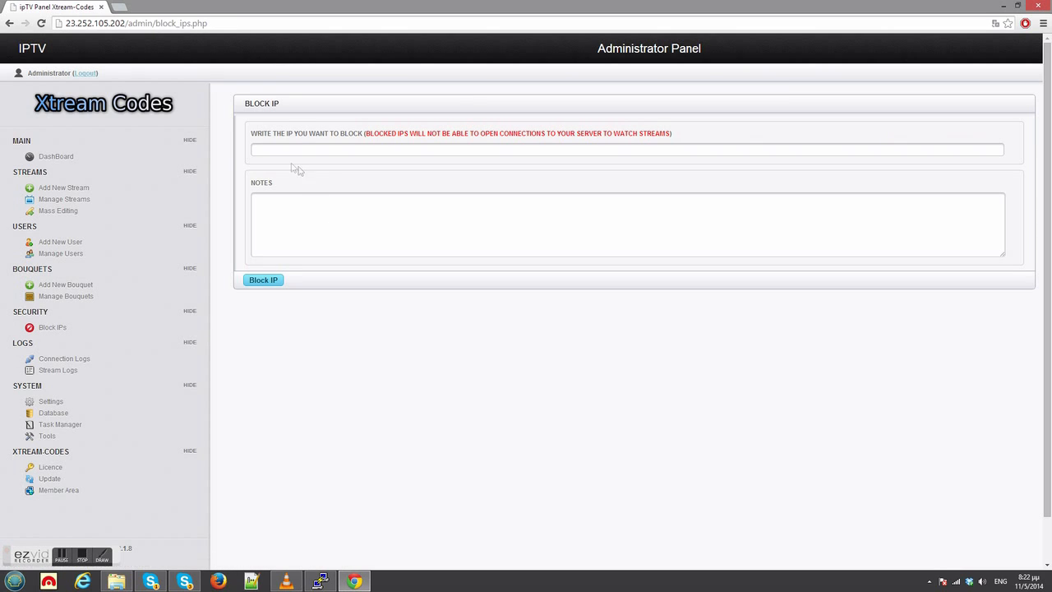
left_click_drag(261, 140, 319, 146)
left_click(313, 149)
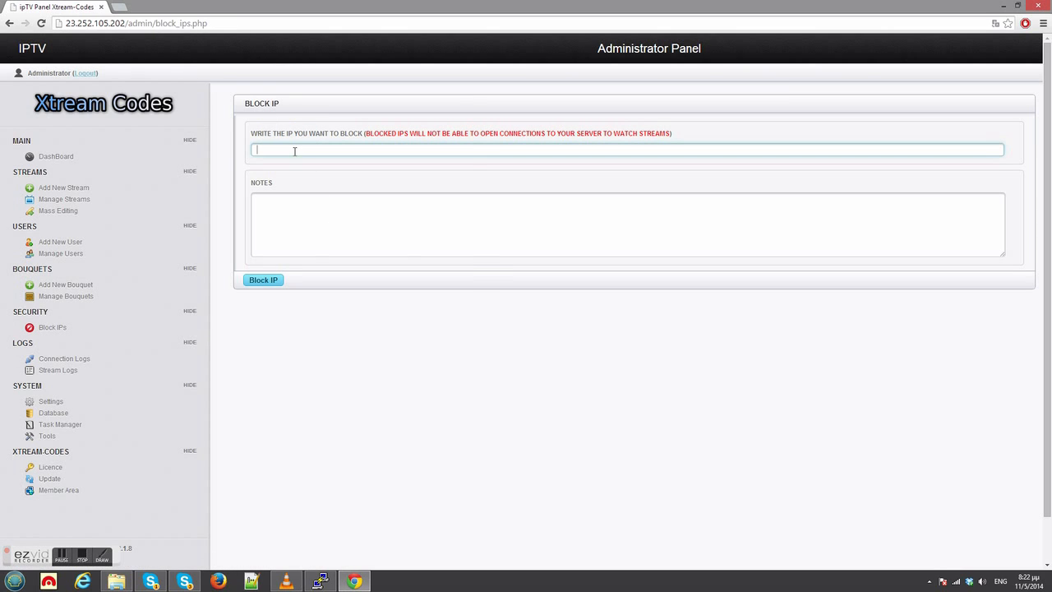
right_click(293, 151)
left_click(325, 216)
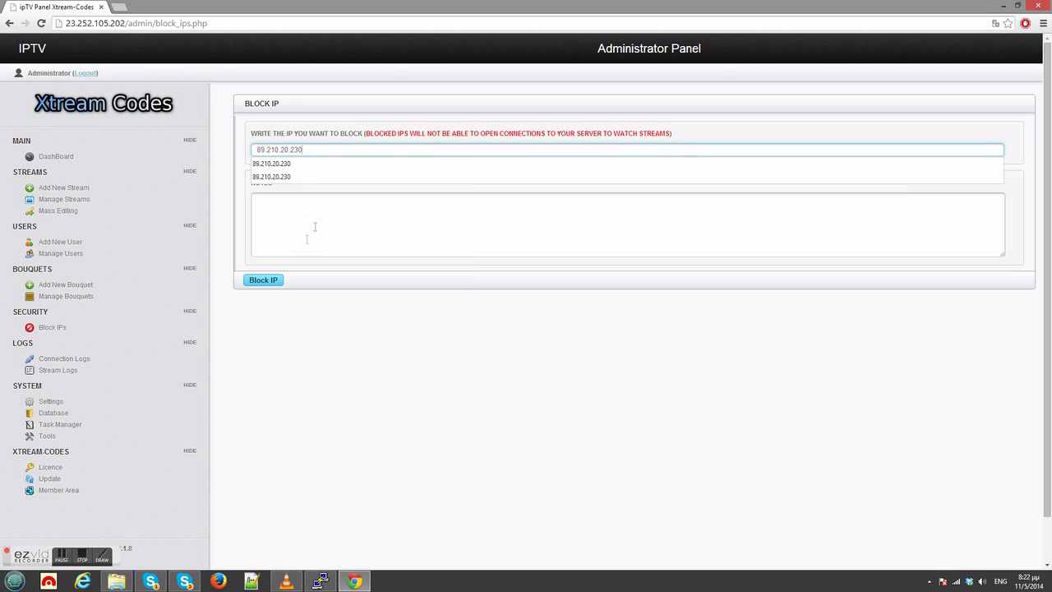
left_click(278, 307)
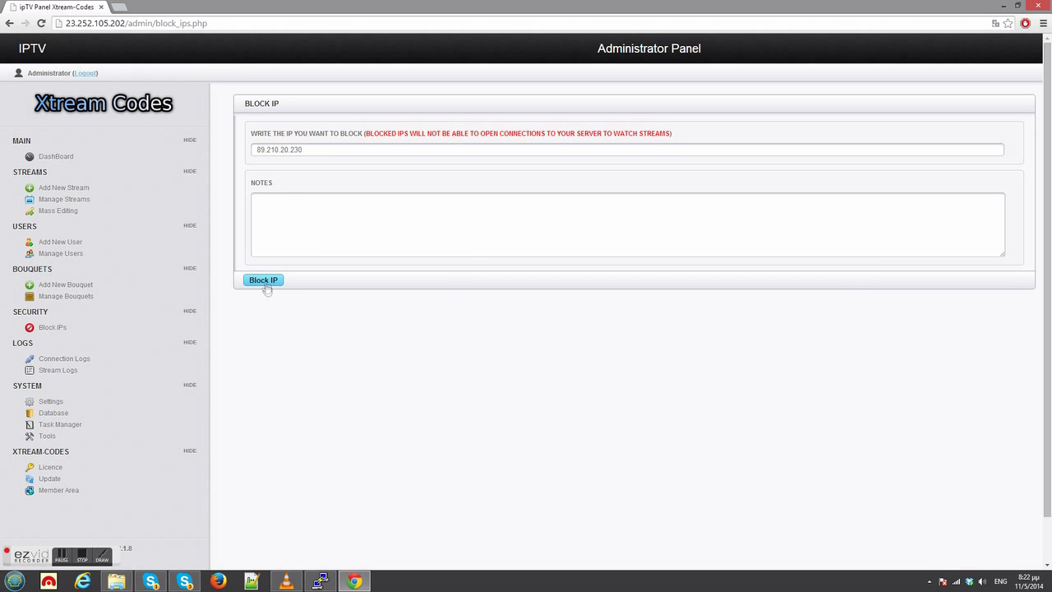
left_click(264, 281)
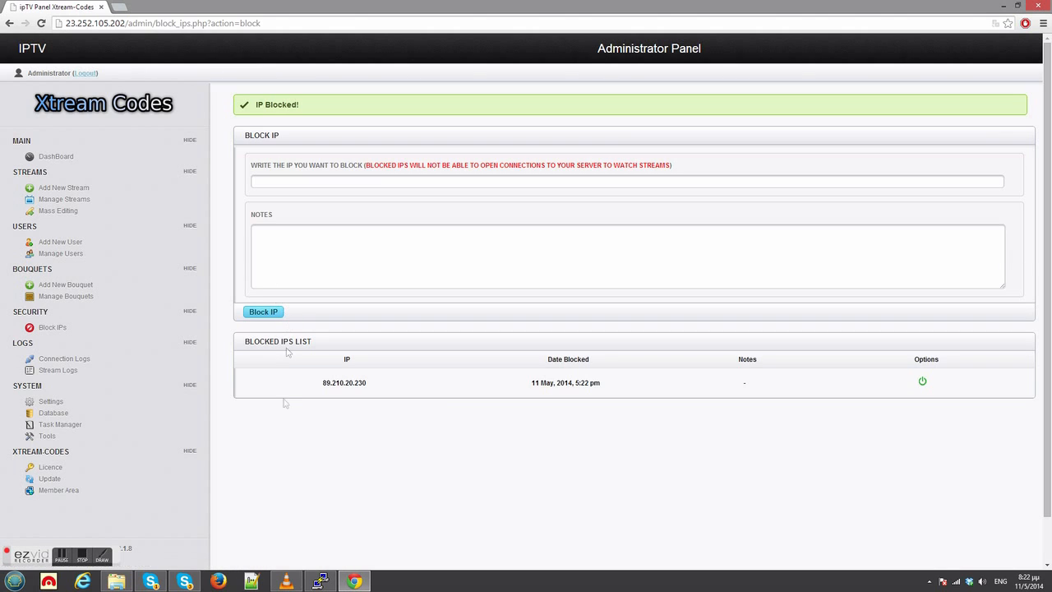
Try to play the test stream in VLC from the blocked IP, stop it, and return to the admin panel.
left_click(286, 582)
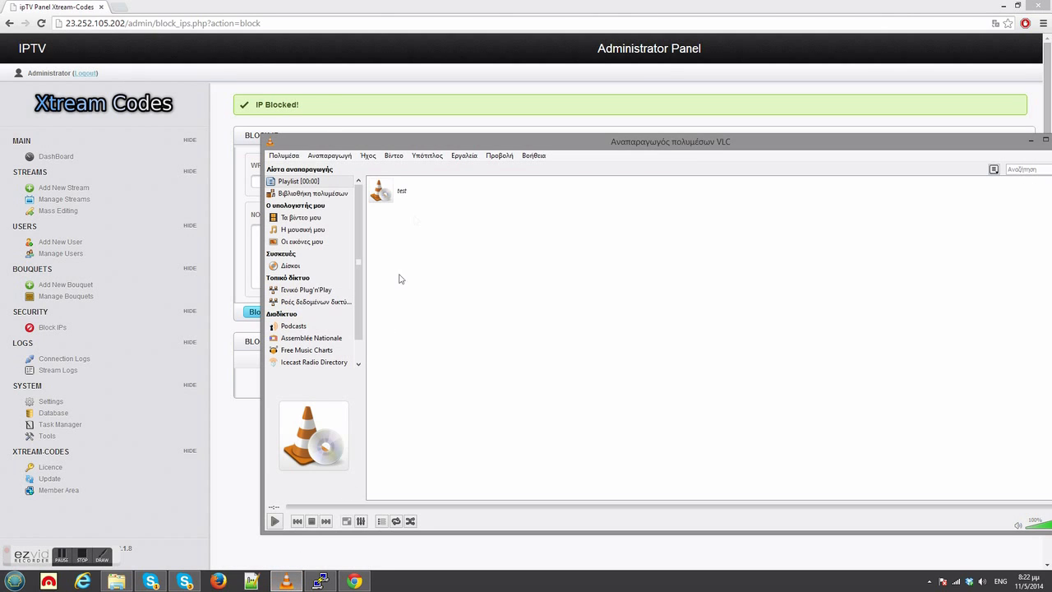
left_click(403, 196)
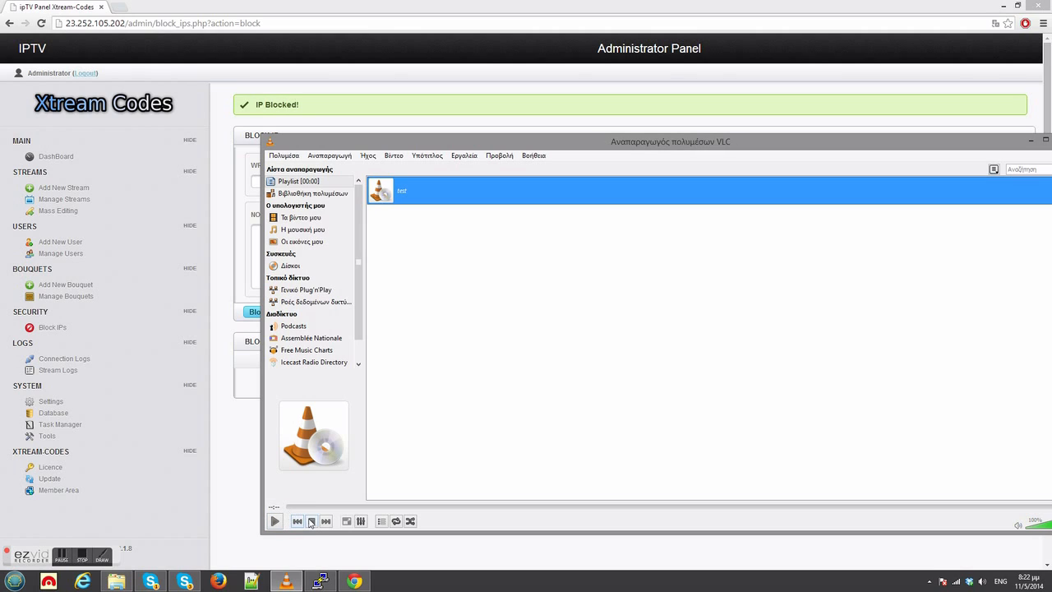
left_click(312, 523)
left_click(251, 515)
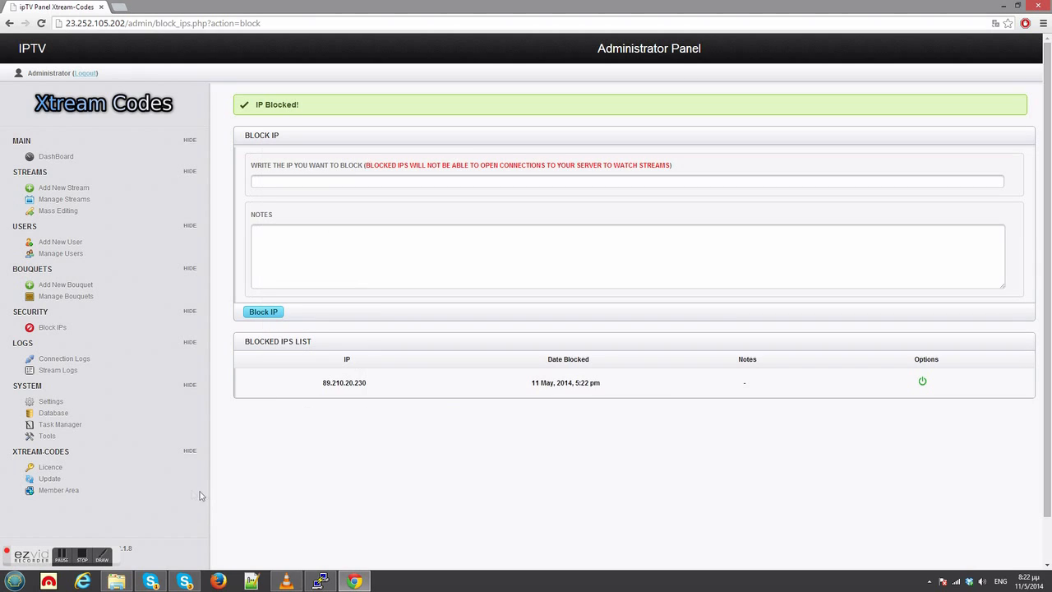
Check the panel for a newer version, and open the demo ordering page demo.xtream-codes.com in a new browser tab.
left_click_drag(63, 483, 42, 485)
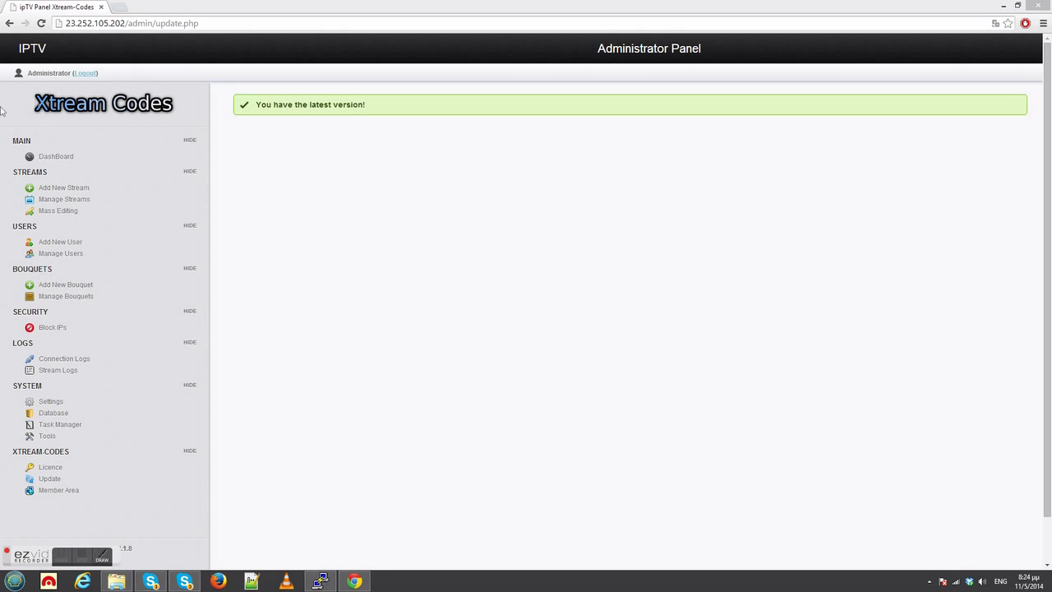
left_click(118, 10)
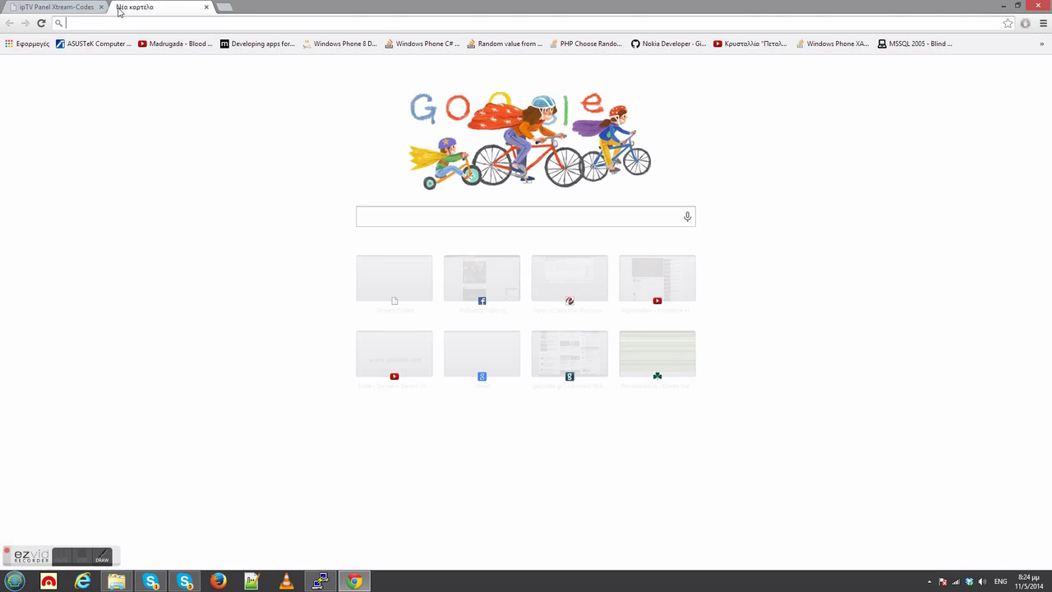
type("demo.xtream-codes.com")
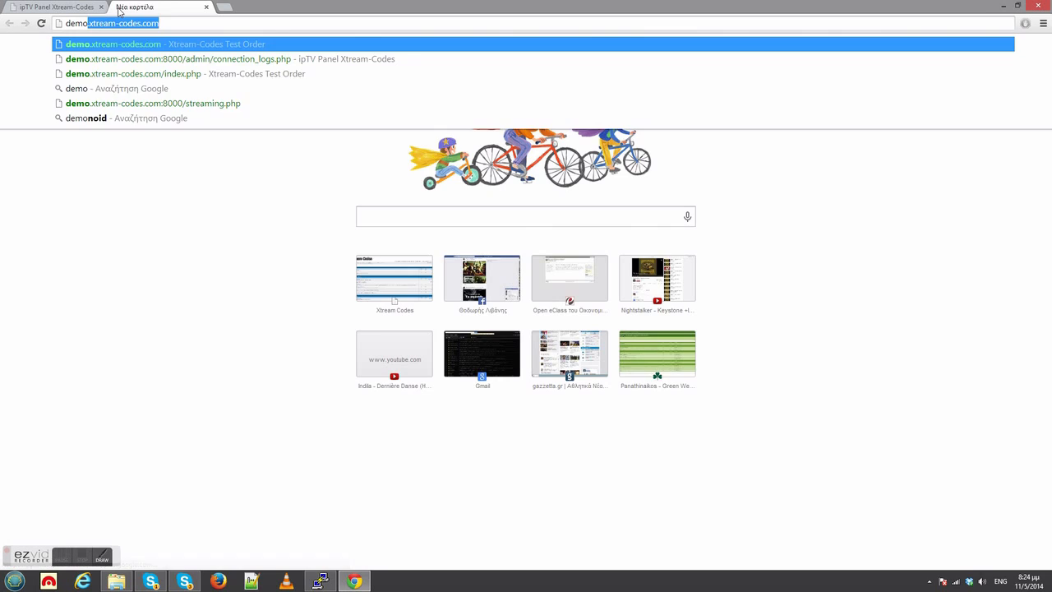
key("Return")
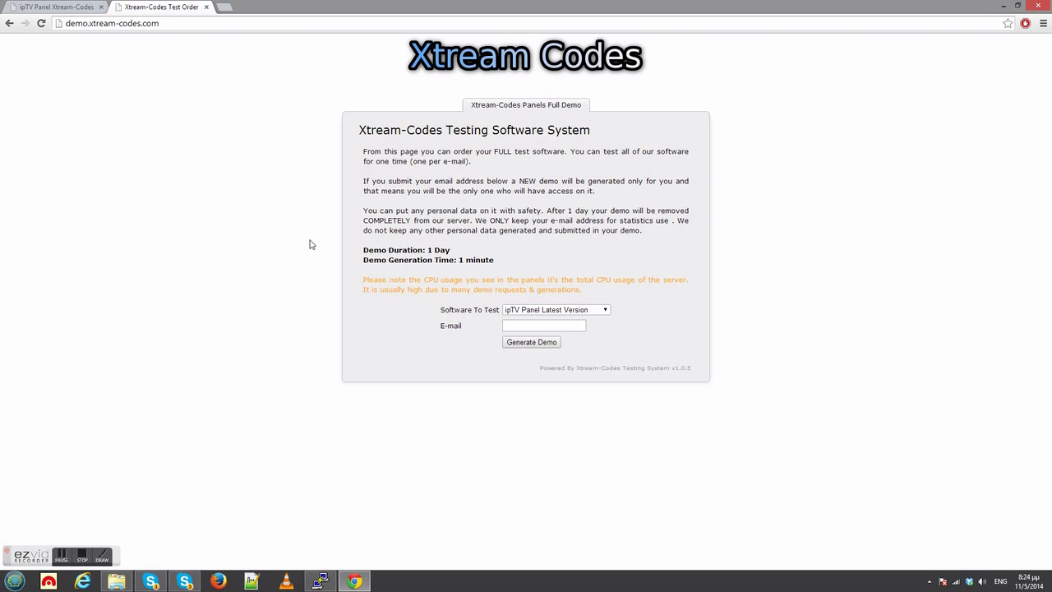
Open the Xtream Codes forum at xtream-codes.com/forum/ and look through its sections down to the ipTV Panel boards and board statistics.
left_click(81, 560)
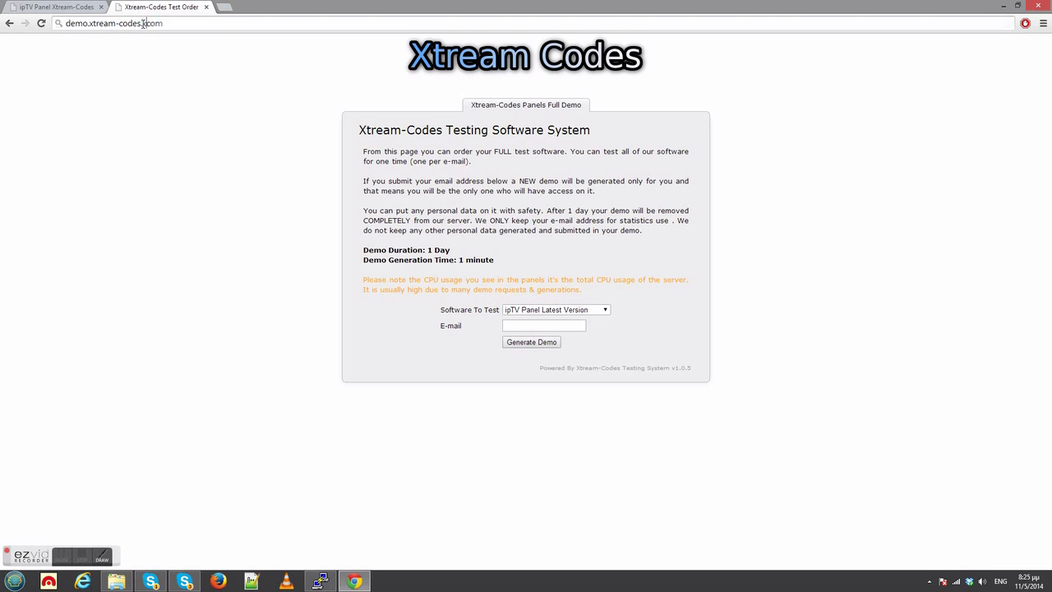
left_click(144, 23)
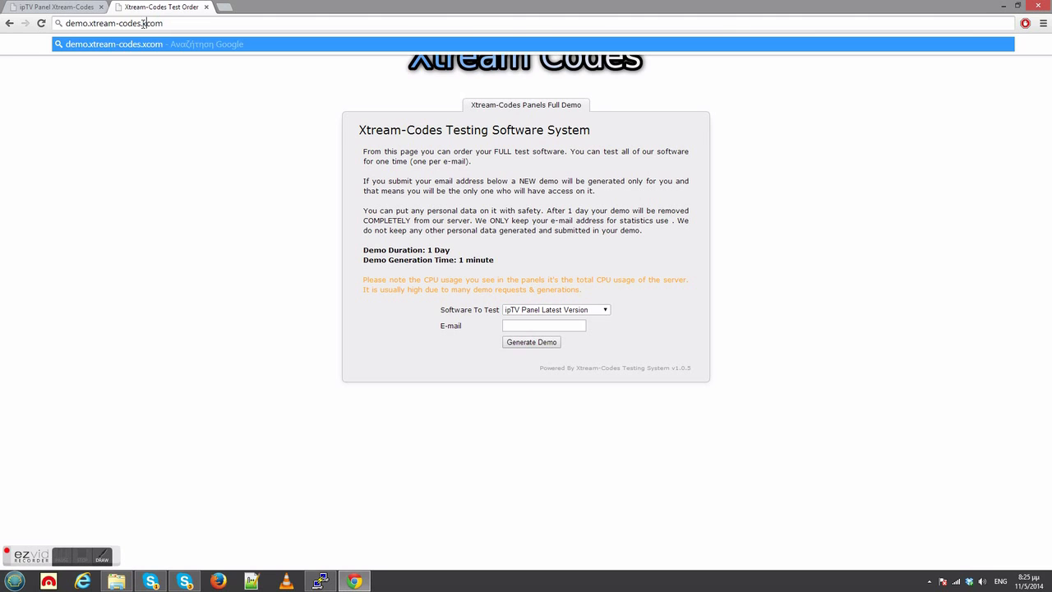
type("x")
key("Return")
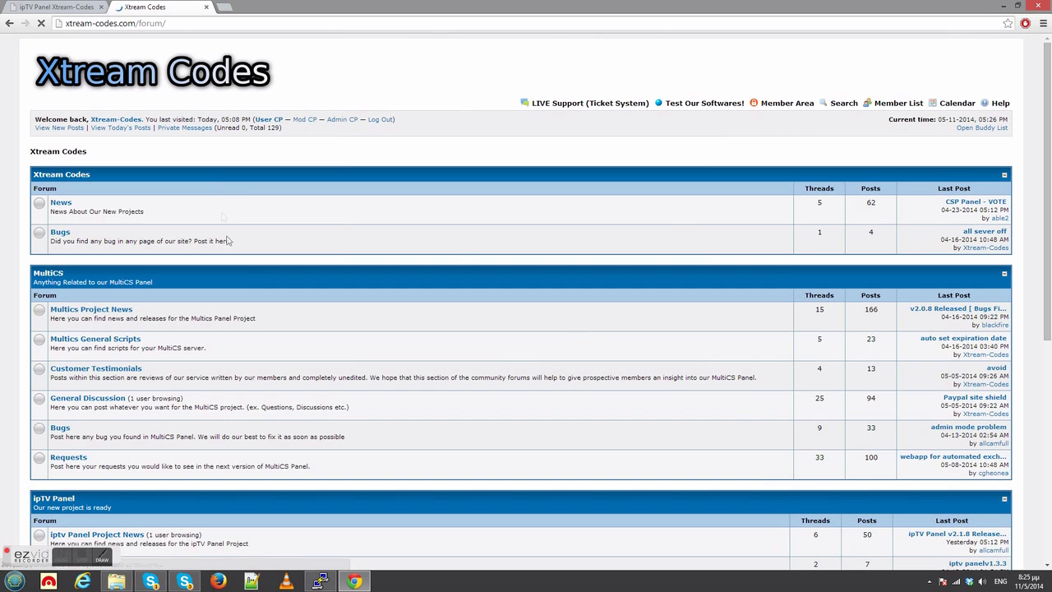
scroll(287, 271, "down", 5)
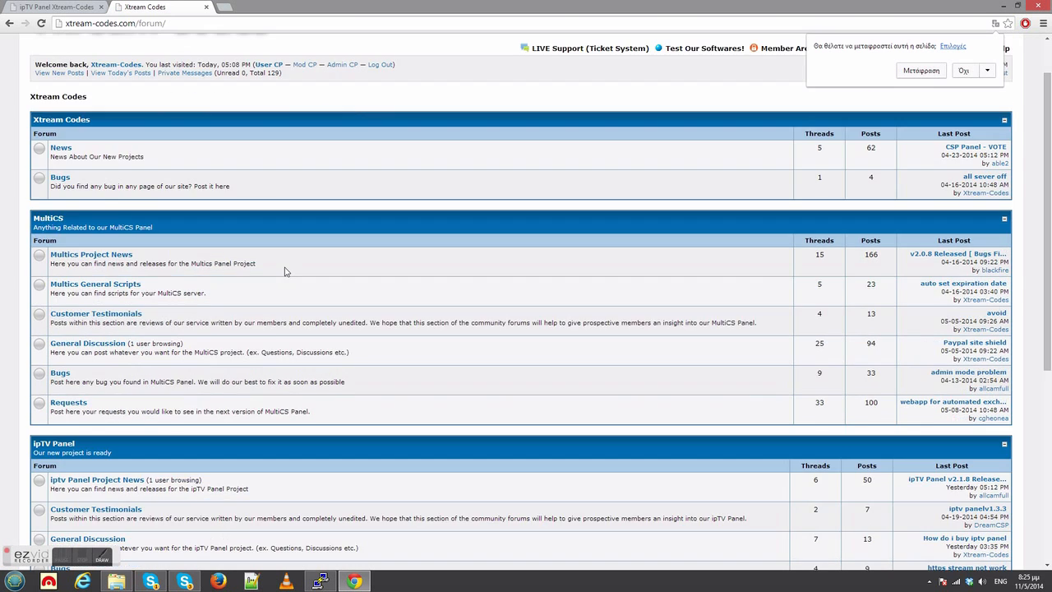
scroll(283, 275, "down", 1)
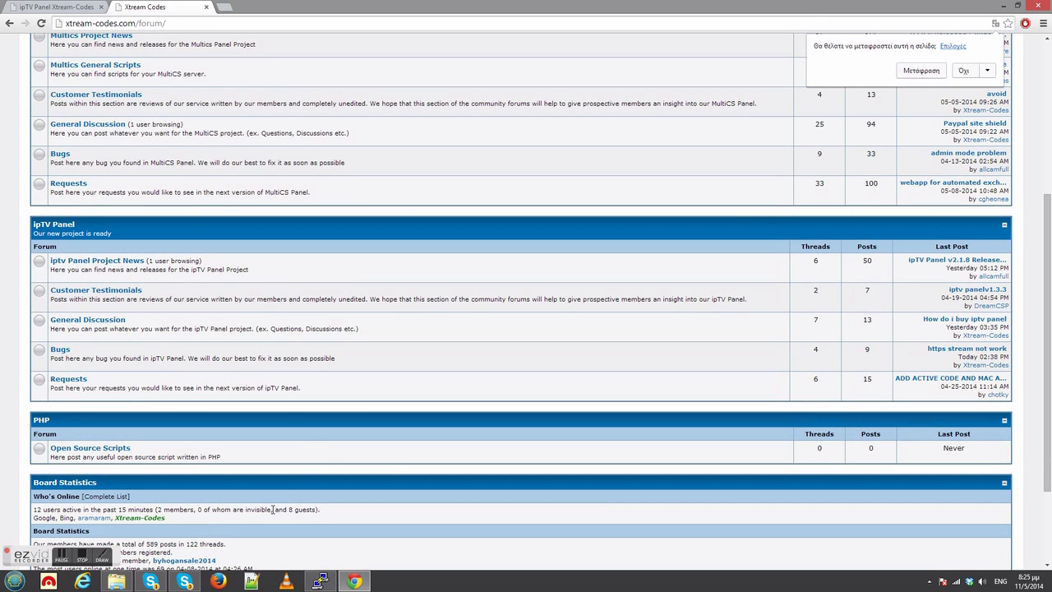
left_click(86, 561)
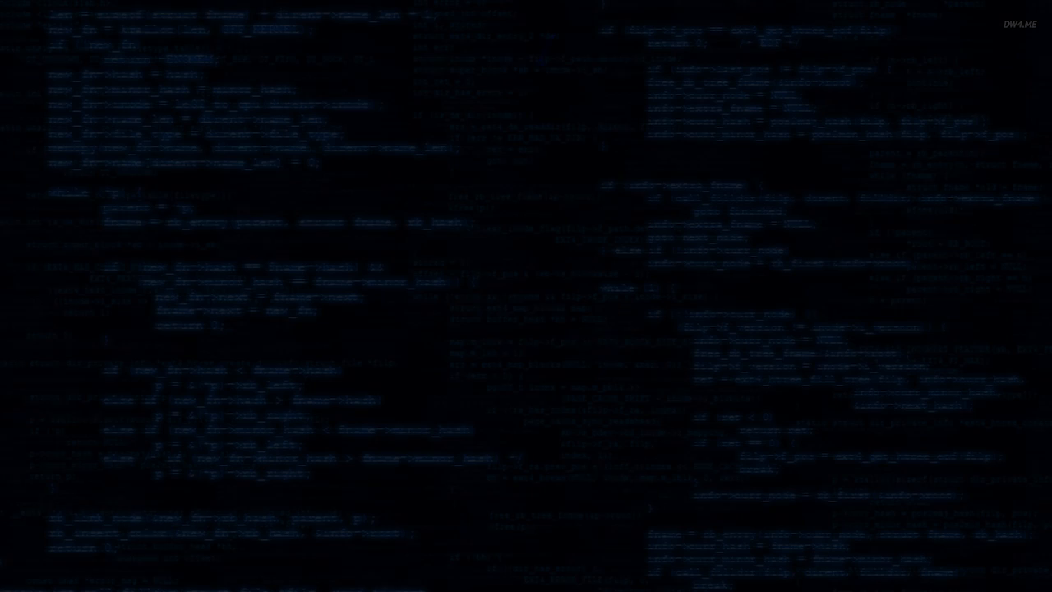